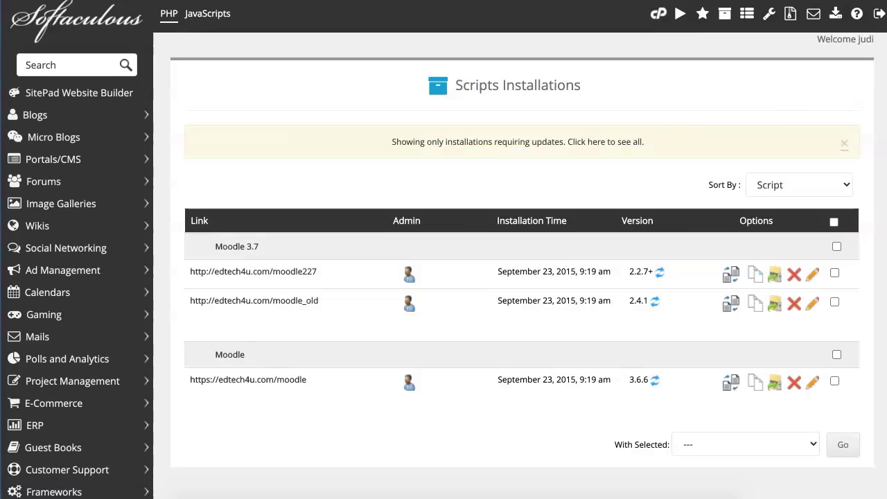
Scroll the Scripts Installations list down to the Moodle 3.6.6 installation at edtech4u.com/moodle.
{"action": "scroll", "coordinate": [520, 278], "scroll_direction": "down", "scroll_amount": 1}
{"action": "scroll", "coordinate": [520, 277], "scroll_direction": "down", "scroll_amount": 3}
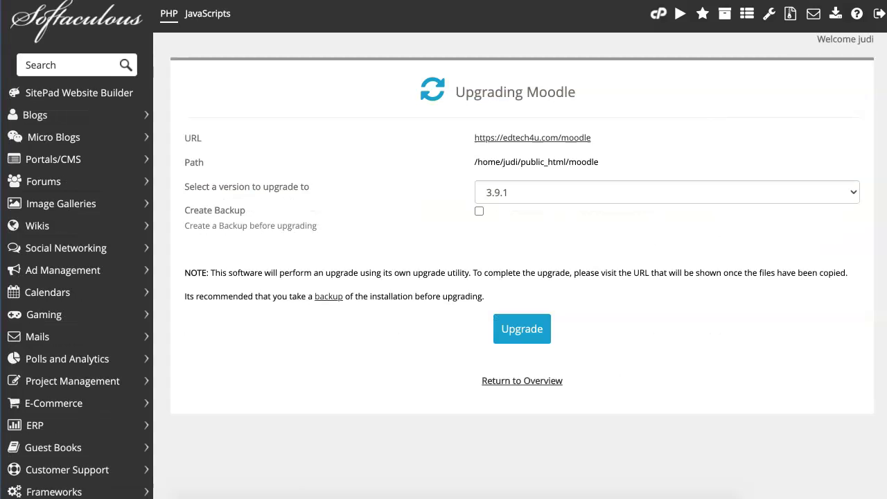
Upgrade Moodle to version 3.6.10, creating a full backup first.
{"action": "left_click", "coordinate": [667, 192]}
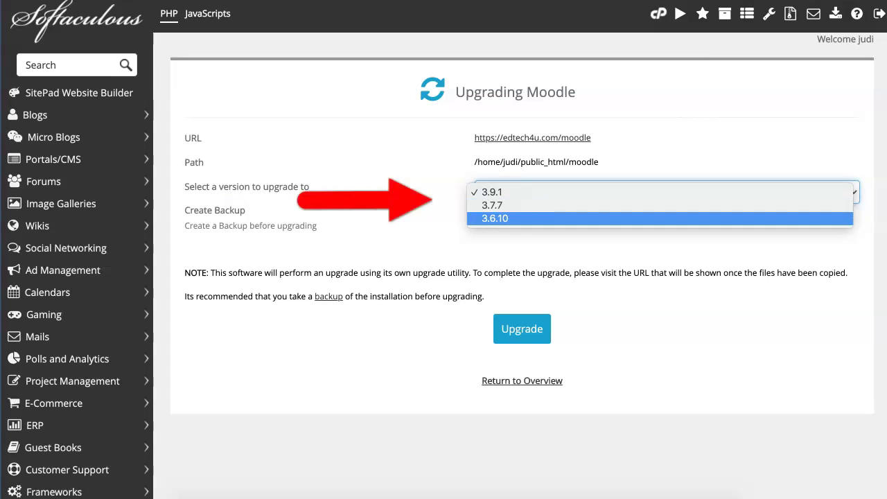
{"action": "key", "text": "Return"}
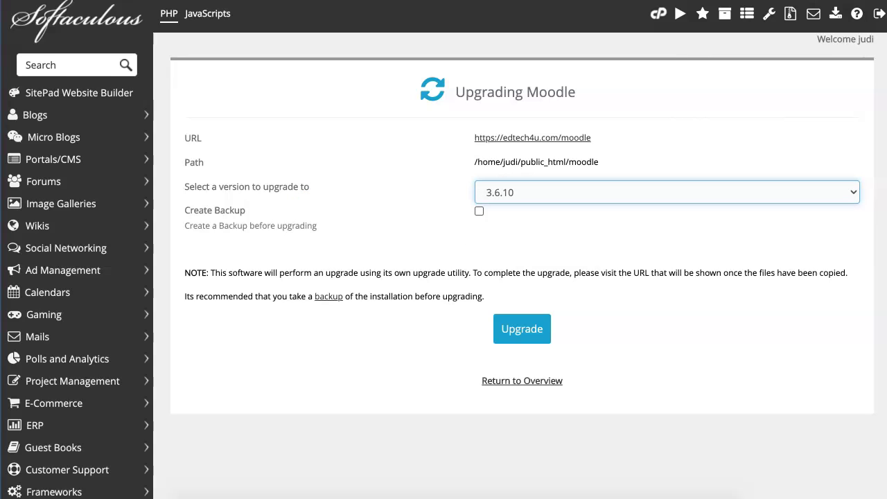
{"action": "left_click", "coordinate": [479, 211]}
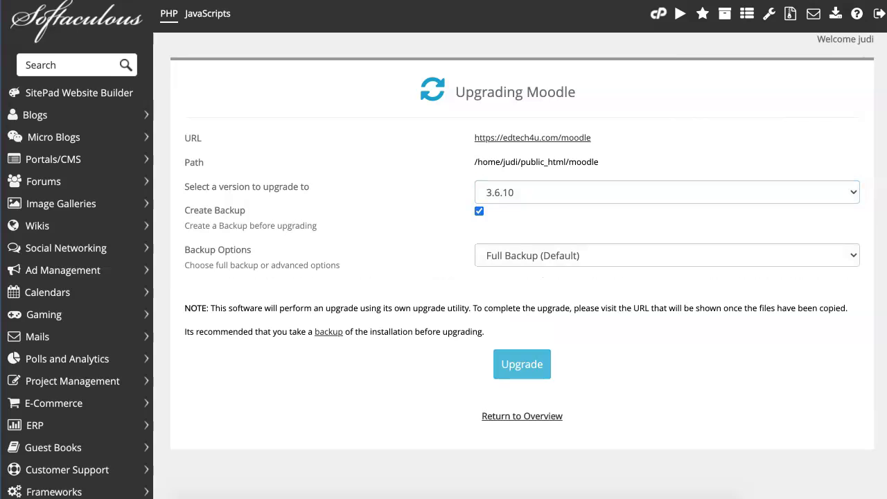
{"action": "left_click", "coordinate": [522, 363]}
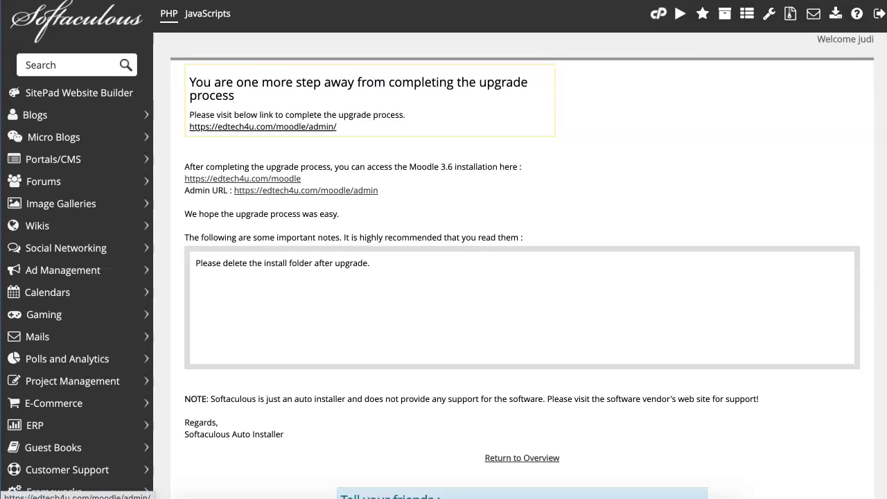
From the moodle/admin link, confirm the 3.6.10 upgrade, pass server checks, and start the database upgrade.
{"action": "left_click", "coordinate": [263, 126]}
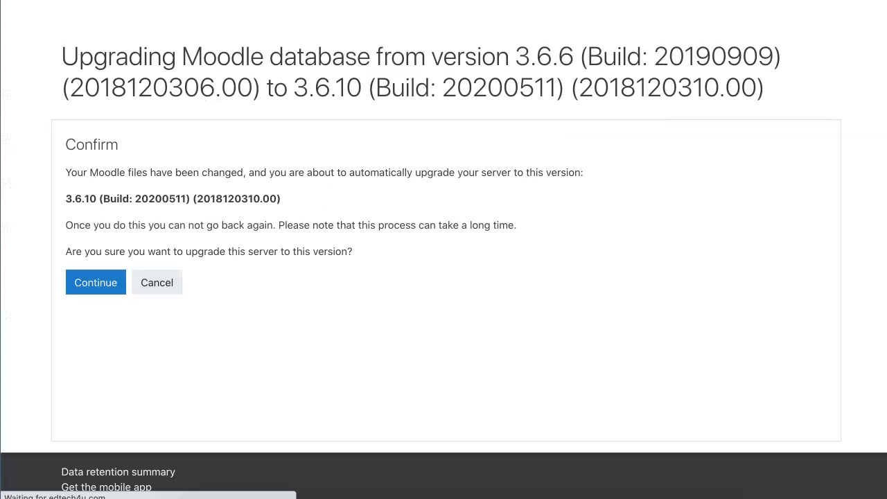
{"action": "left_click", "coordinate": [96, 282]}
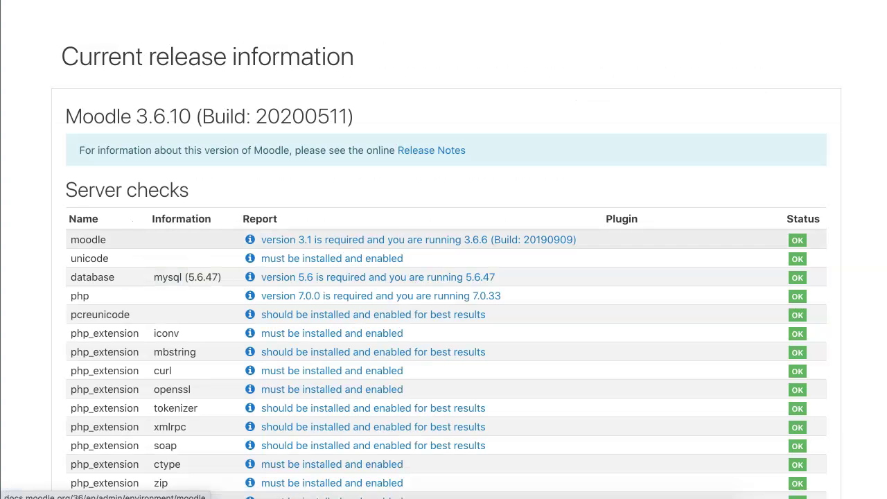
{"action": "scroll", "coordinate": [443, 250], "scroll_direction": "down", "scroll_amount": 20}
{"action": "left_click", "coordinate": [445, 406]}
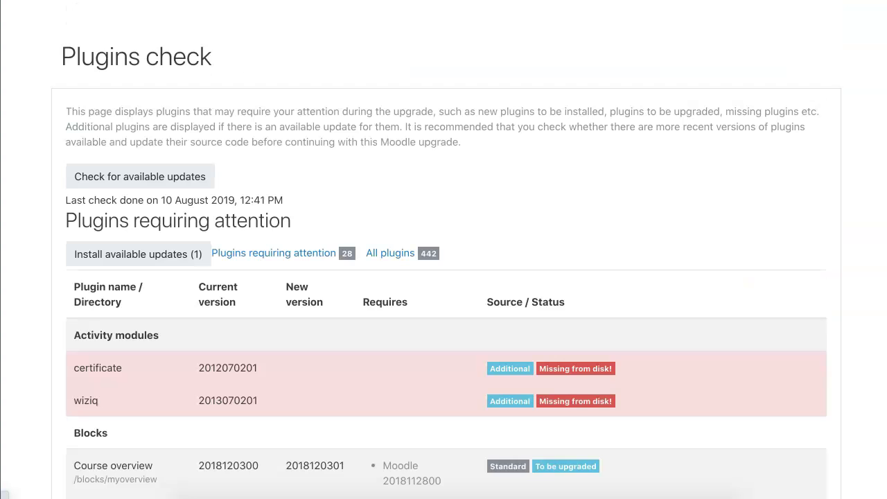
{"action": "scroll", "coordinate": [443, 277], "scroll_direction": "down", "scroll_amount": 5}
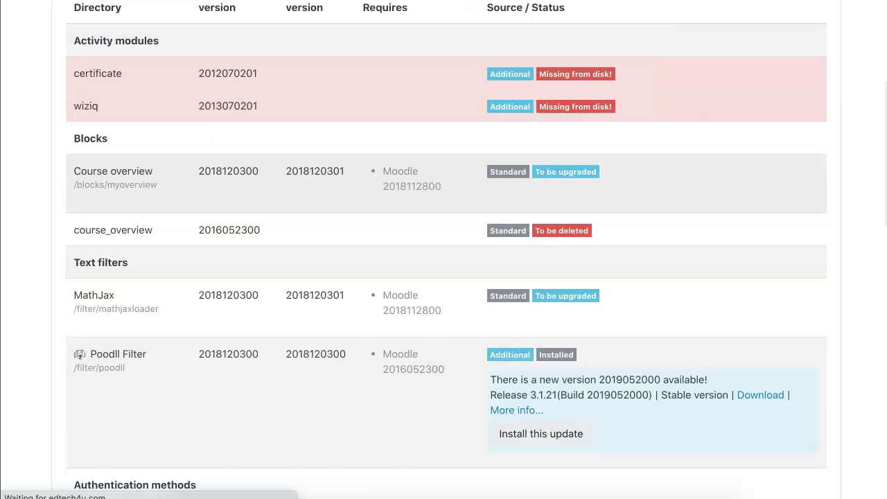
{"action": "scroll", "coordinate": [444, 278], "scroll_direction": "down", "scroll_amount": 15}
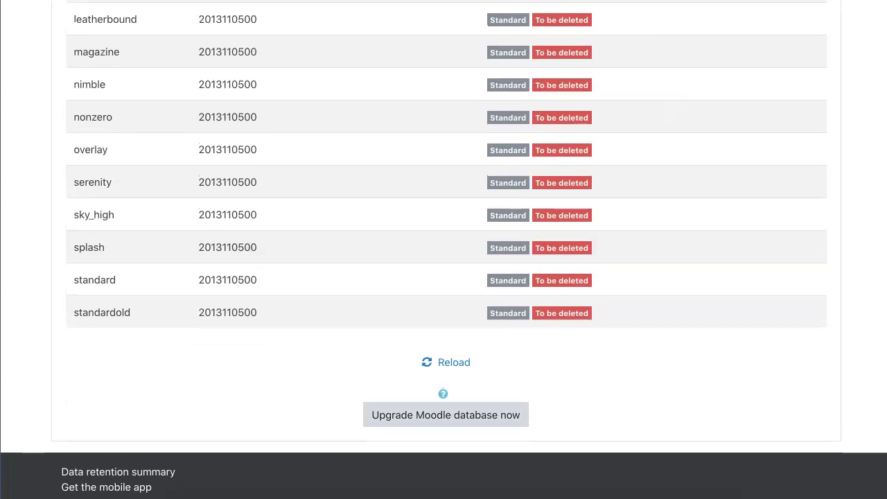
{"action": "left_click", "coordinate": [446, 415]}
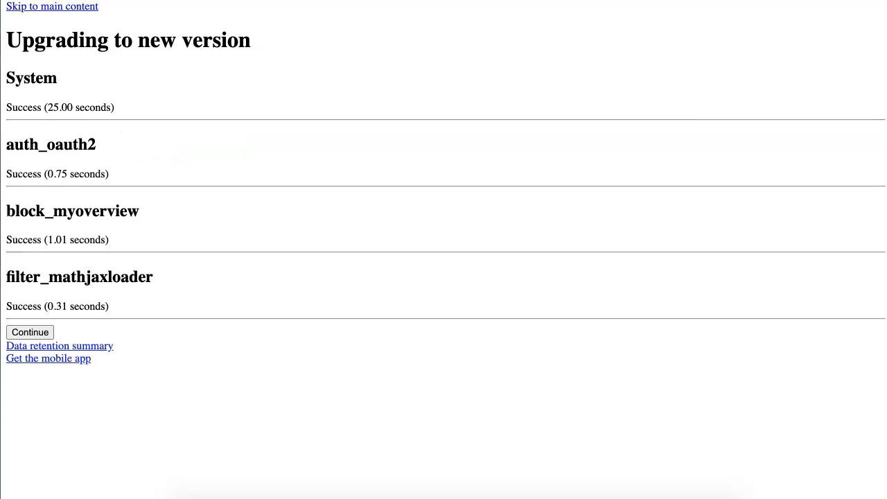
Log in as administrator and save the upgrade's new settings with their default values.
{"action": "key", "text": "Return"}
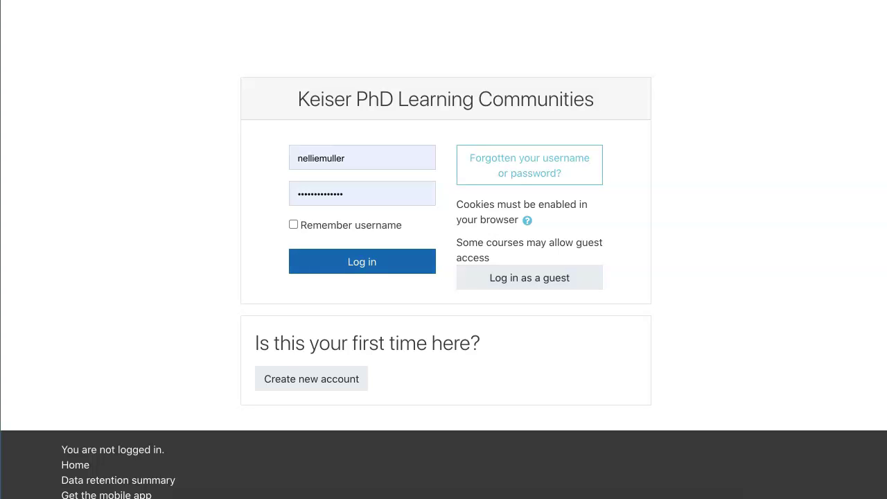
{"action": "key", "text": "Return"}
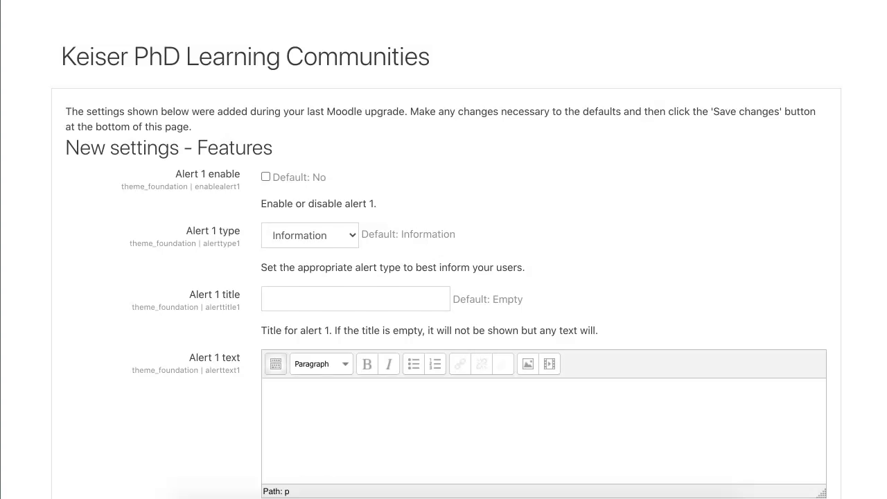
{"action": "scroll", "coordinate": [444, 277], "scroll_direction": "down", "scroll_amount": 1}
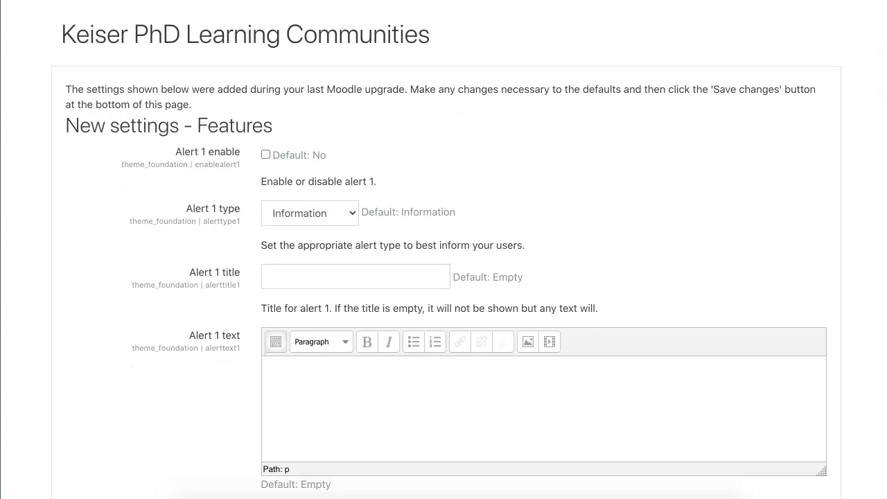
{"action": "scroll", "coordinate": [444, 277], "scroll_direction": "down", "scroll_amount": 5}
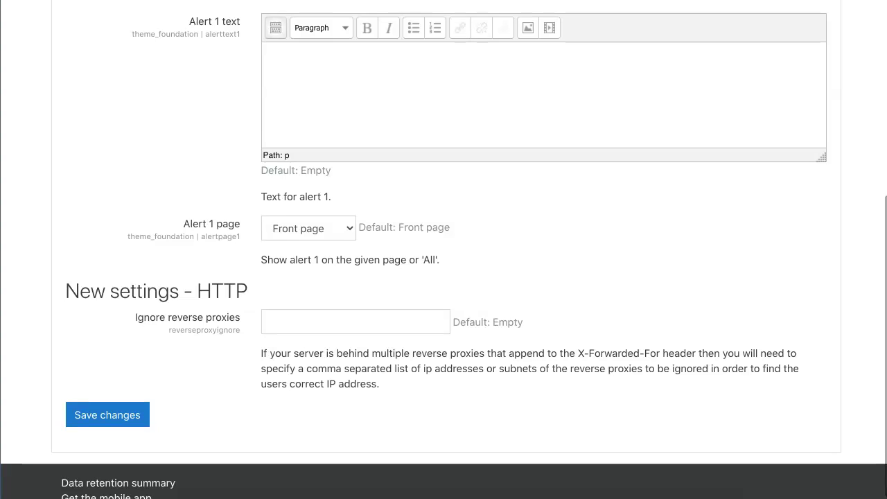
{"action": "left_click", "coordinate": [108, 415]}
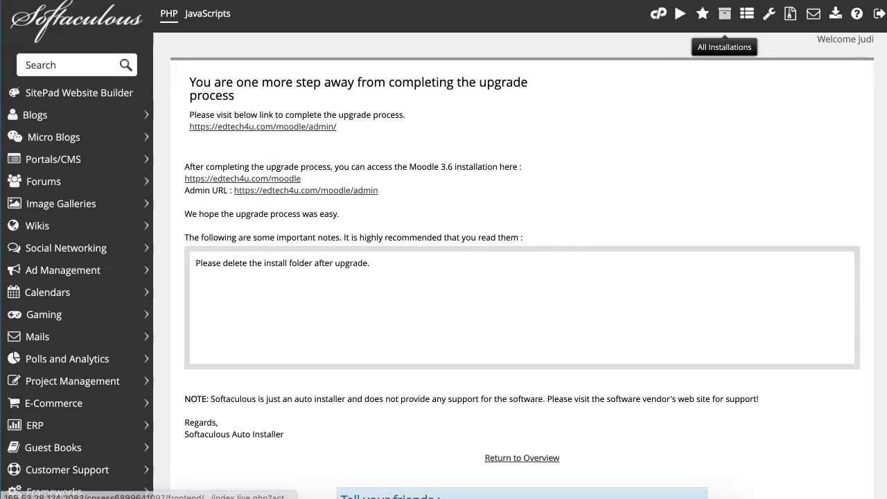
Show all script installations and scroll to the Moodle 3.6.10 entry.
{"action": "left_click", "coordinate": [725, 14]}
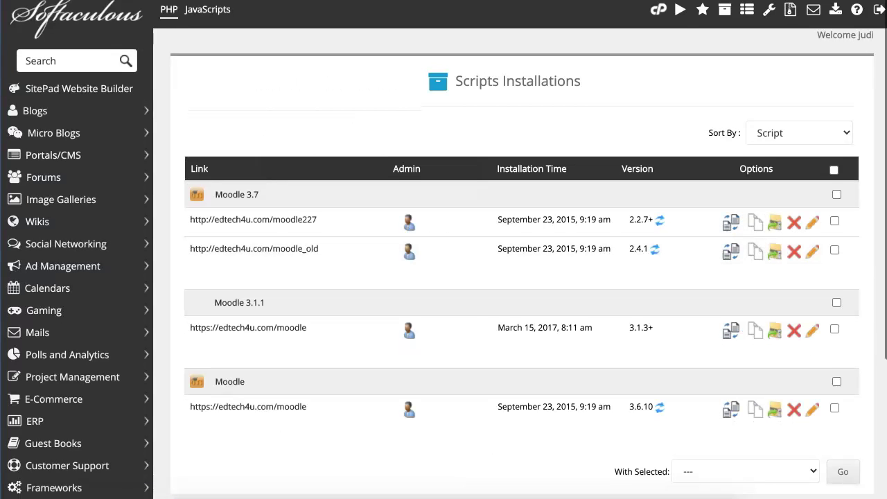
{"action": "scroll", "coordinate": [520, 250], "scroll_direction": "down", "scroll_amount": 1}
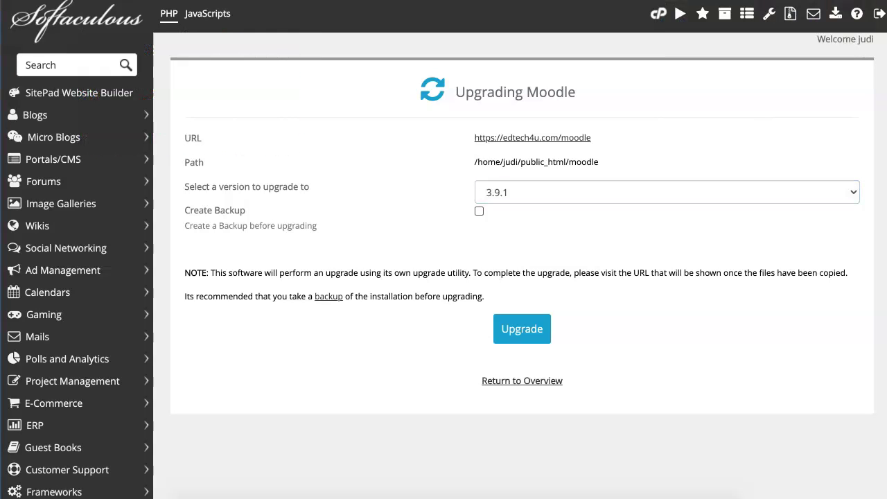
Attempt the Moodle upgrade to 3.7.7 with a backup, which fails needing PHP 7.1.0+.
{"action": "left_click", "coordinate": [667, 192]}
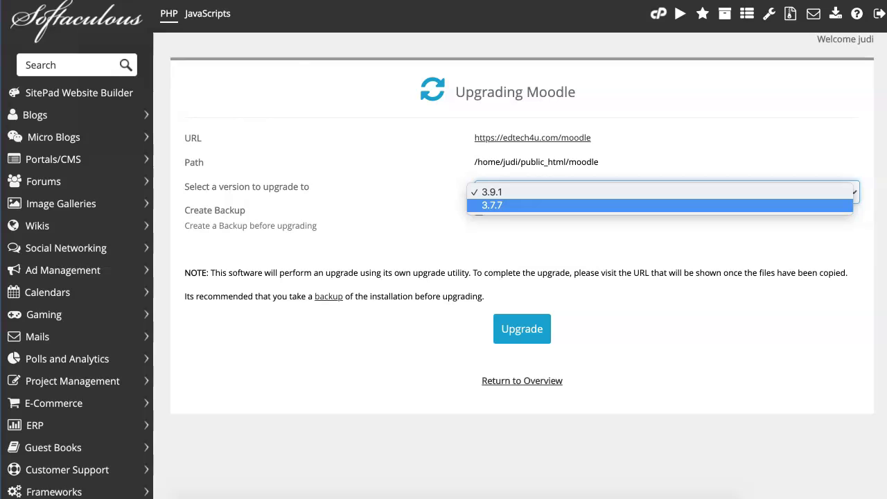
{"action": "left_click", "coordinate": [493, 204]}
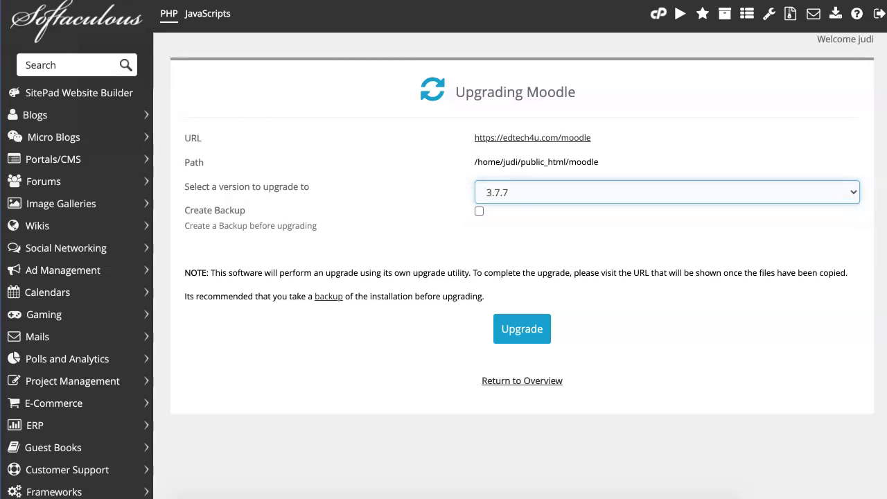
{"action": "left_click", "coordinate": [479, 210]}
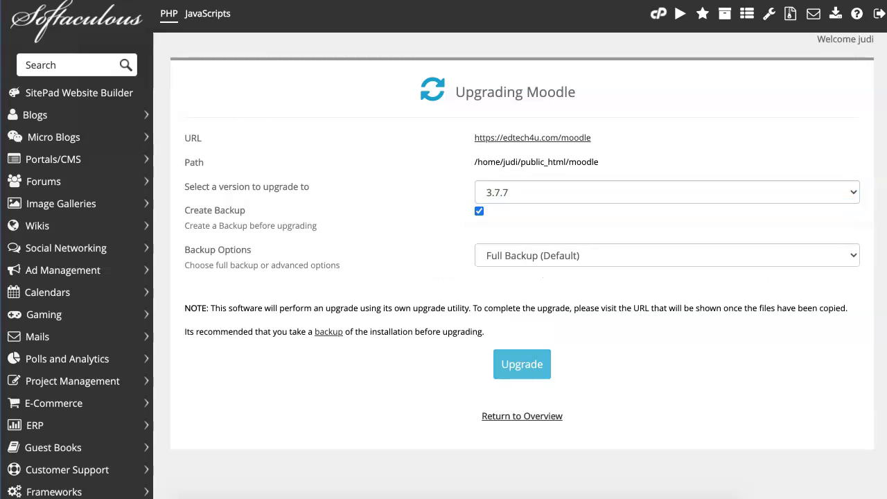
{"action": "left_click", "coordinate": [522, 364]}
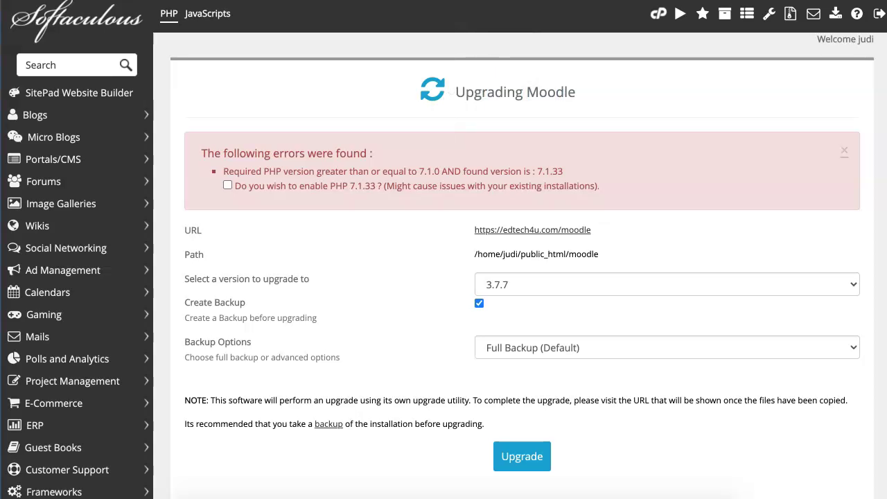
Enable PHP 7.1.33 in the error box and resubmit the 3.7.7 upgrade.
{"action": "left_click", "coordinate": [227, 185]}
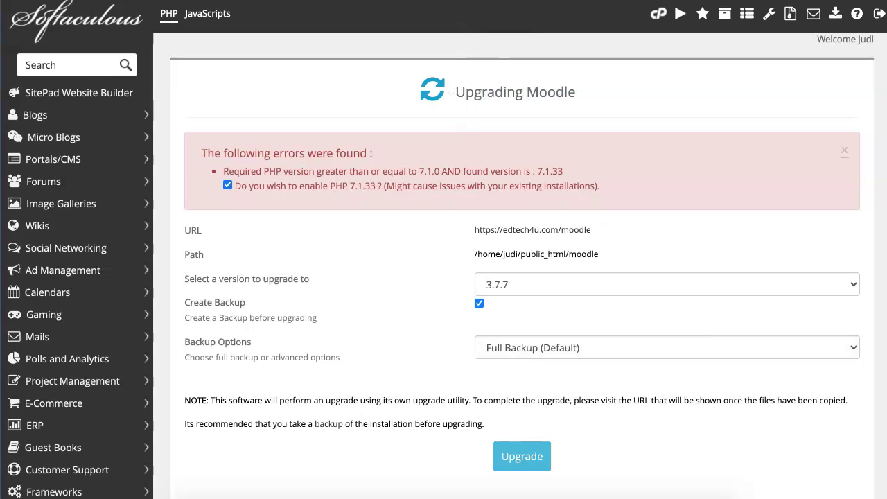
{"action": "left_click", "coordinate": [522, 456]}
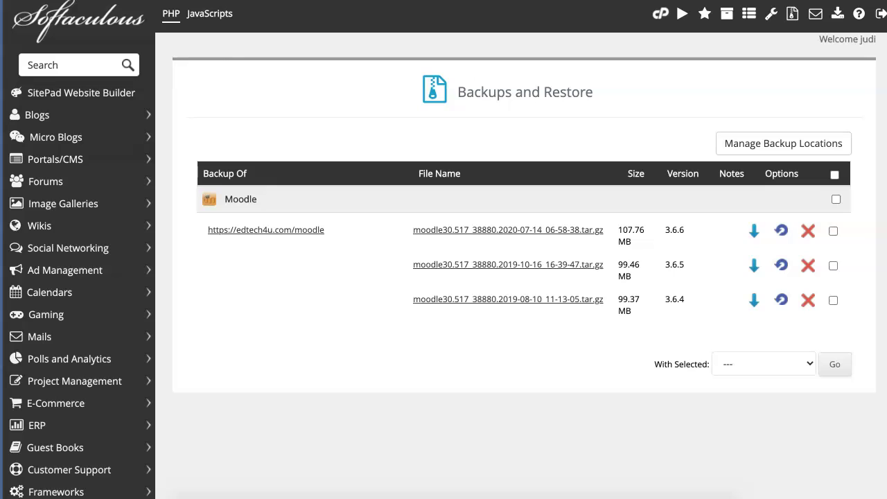
Mark the 2019-10-16 and 2019-08-10 Moodle backups and choose Remove Backup as the bulk action.
{"action": "left_click", "coordinate": [833, 266]}
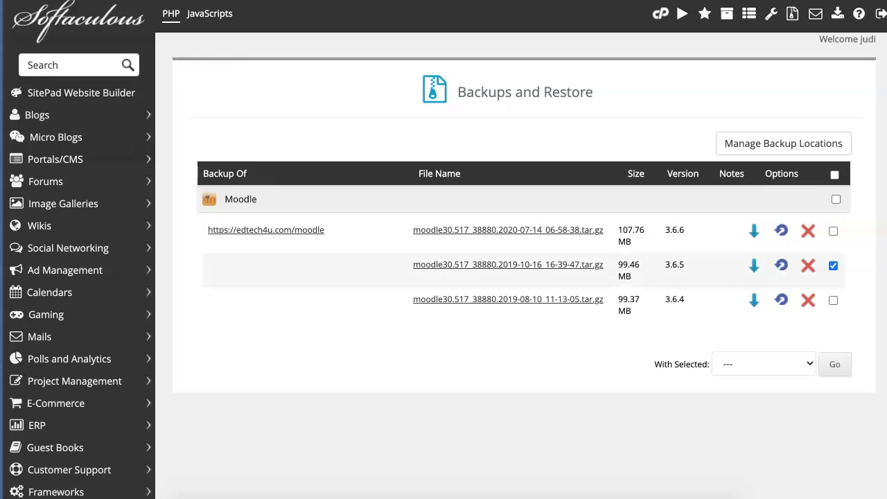
{"action": "left_click", "coordinate": [833, 300]}
{"action": "left_click", "coordinate": [763, 364]}
{"action": "left_click", "coordinate": [754, 376]}
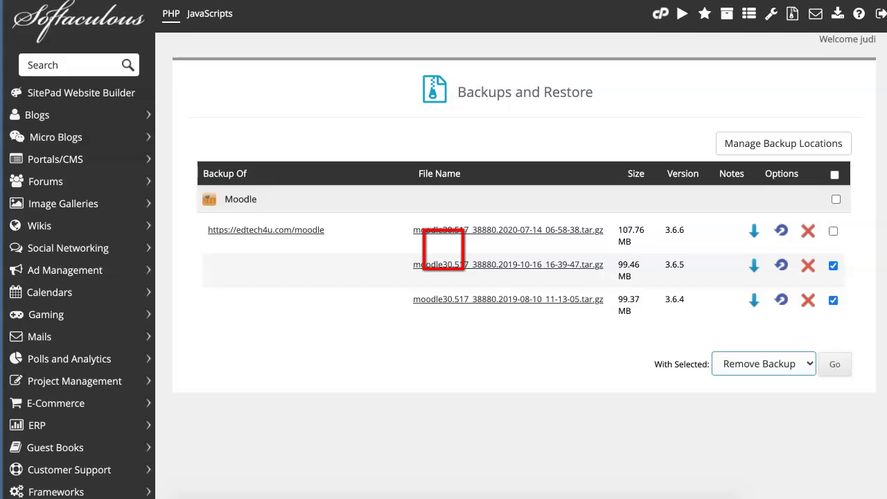
{"action": "scroll", "coordinate": [524, 208], "scroll_direction": "down", "scroll_amount": 4}
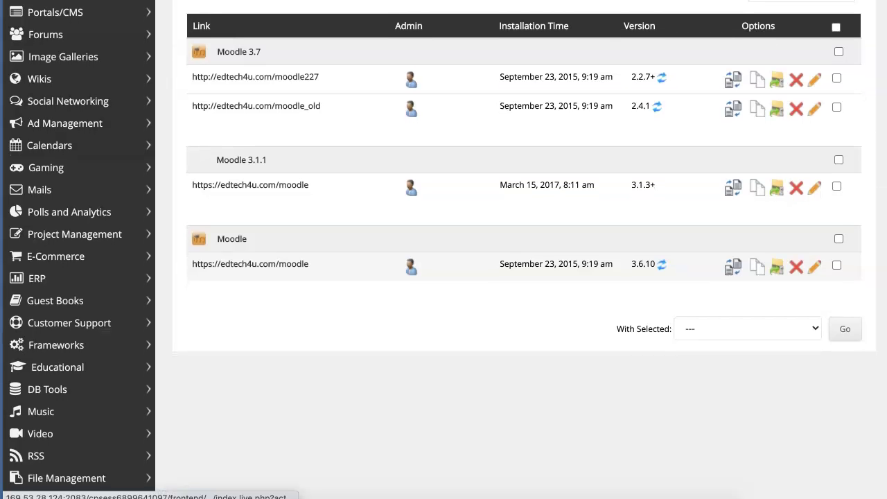
Scroll back up the installations list to the edtech4u.com/moodle entry at version 3.6.10.
{"action": "scroll", "coordinate": [516, 250], "scroll_direction": "up", "scroll_amount": 2}
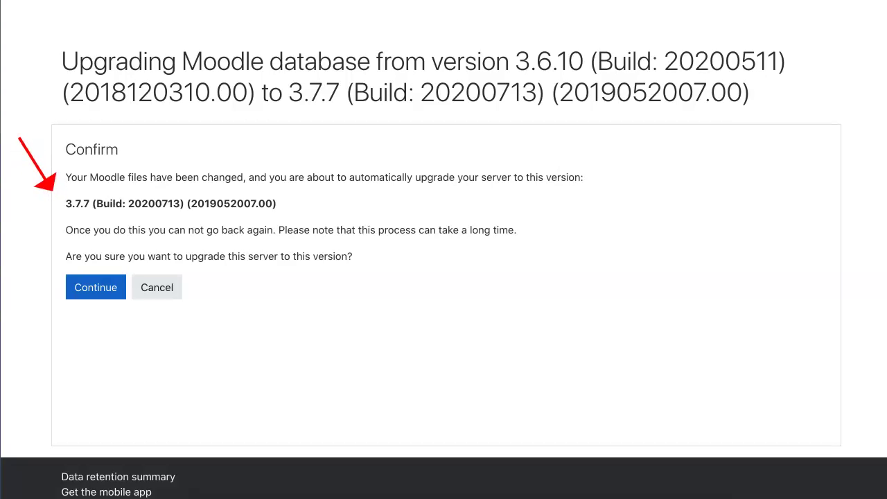
Confirm the upgrade to 3.7.7 and continue past the passed server checks.
{"action": "left_click", "coordinate": [96, 287]}
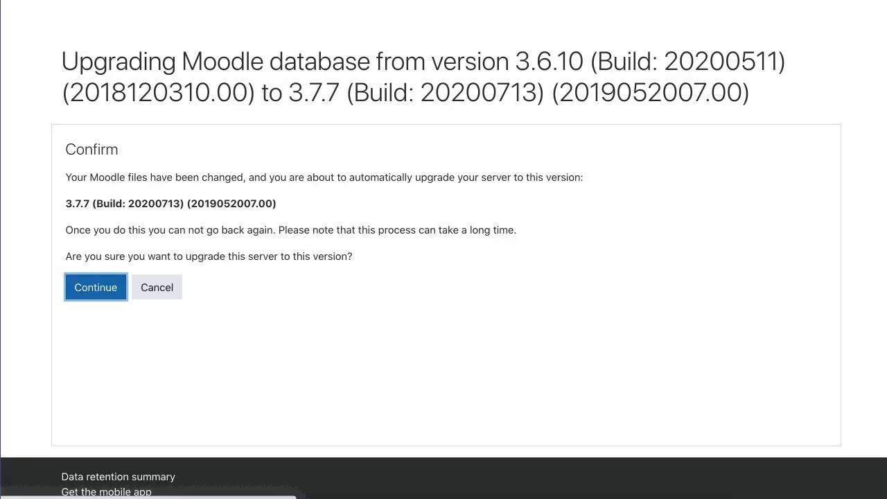
{"action": "scroll", "coordinate": [444, 277], "scroll_direction": "down", "scroll_amount": 10}
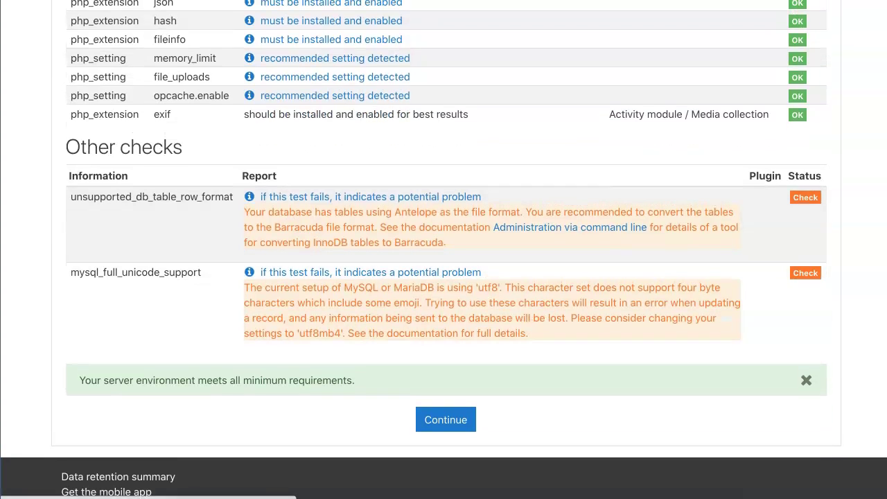
{"action": "left_click", "coordinate": [446, 419]}
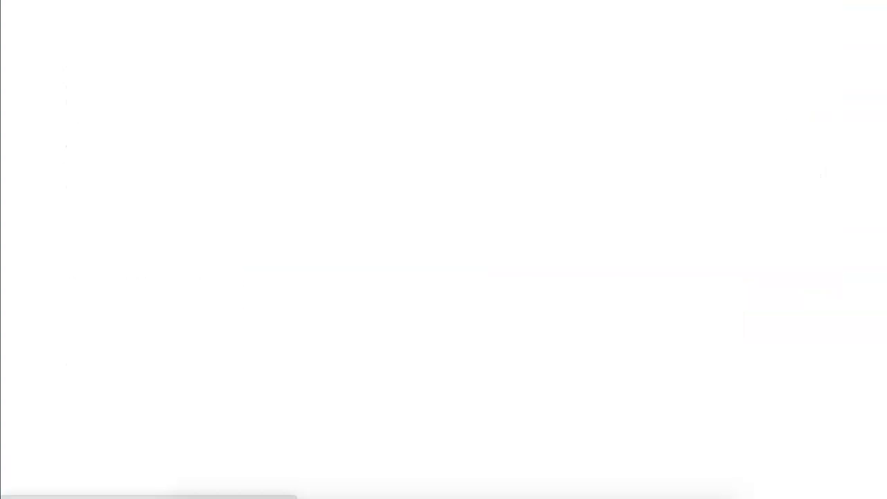
Review the plugins check list and start the Moodle database upgrade.
{"action": "scroll", "coordinate": [443, 278], "scroll_direction": "down", "scroll_amount": 20}
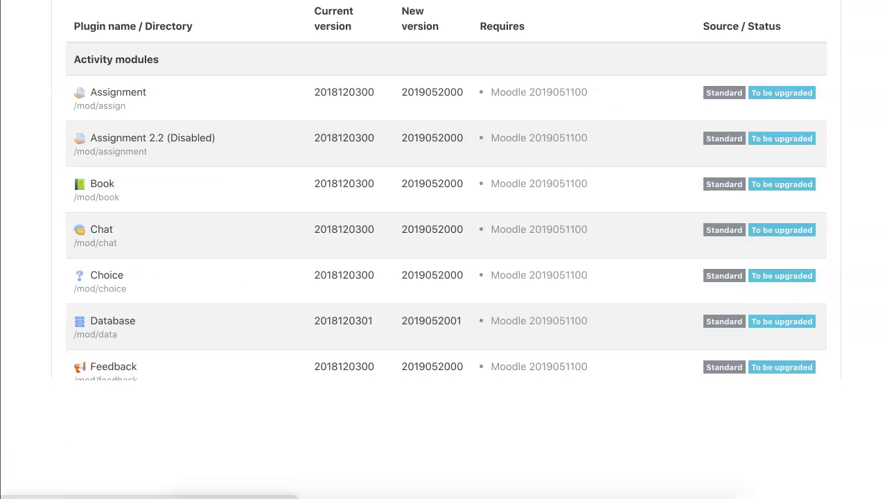
{"action": "scroll", "coordinate": [444, 277], "scroll_direction": "down", "scroll_amount": 20}
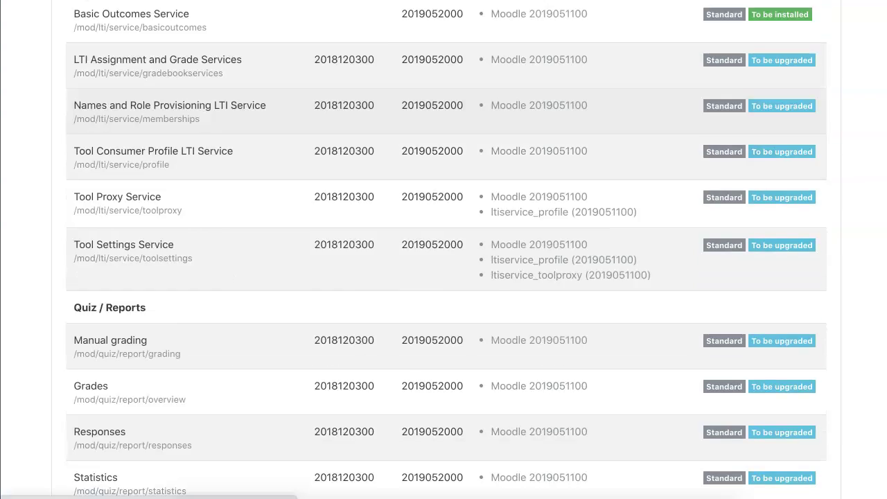
{"action": "scroll", "coordinate": [443, 277], "scroll_direction": "down", "scroll_amount": 20}
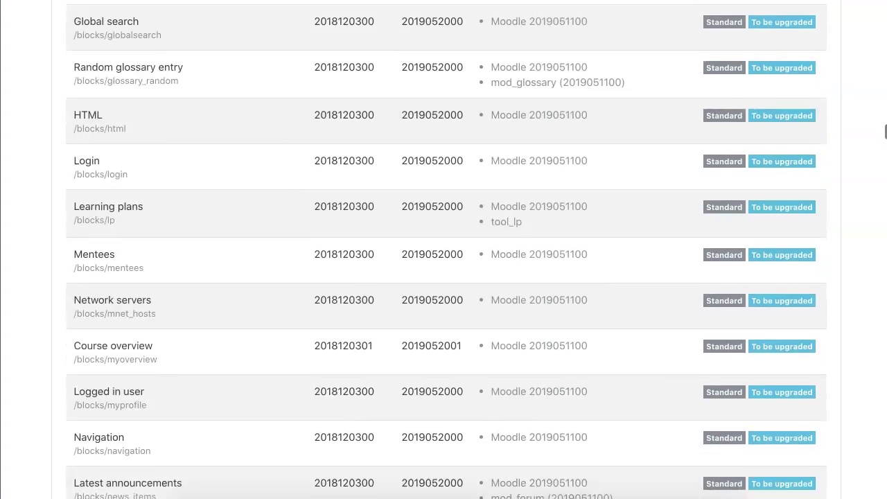
{"action": "scroll", "coordinate": [444, 277], "scroll_direction": "down", "scroll_amount": 20}
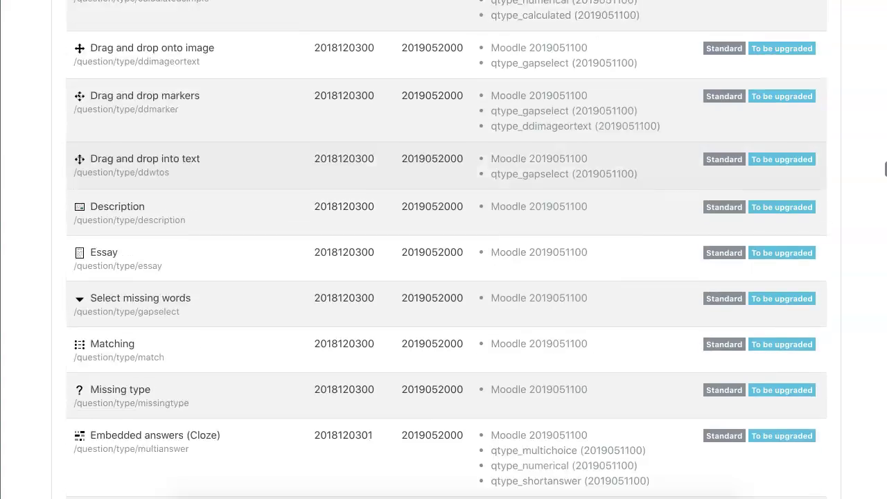
{"action": "scroll", "coordinate": [444, 277], "scroll_direction": "down", "scroll_amount": 20}
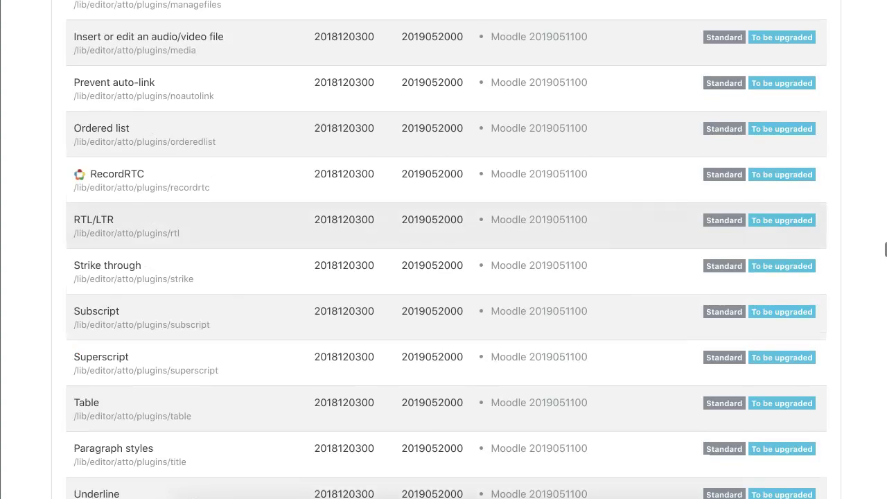
{"action": "scroll", "coordinate": [444, 277], "scroll_direction": "down", "scroll_amount": 20}
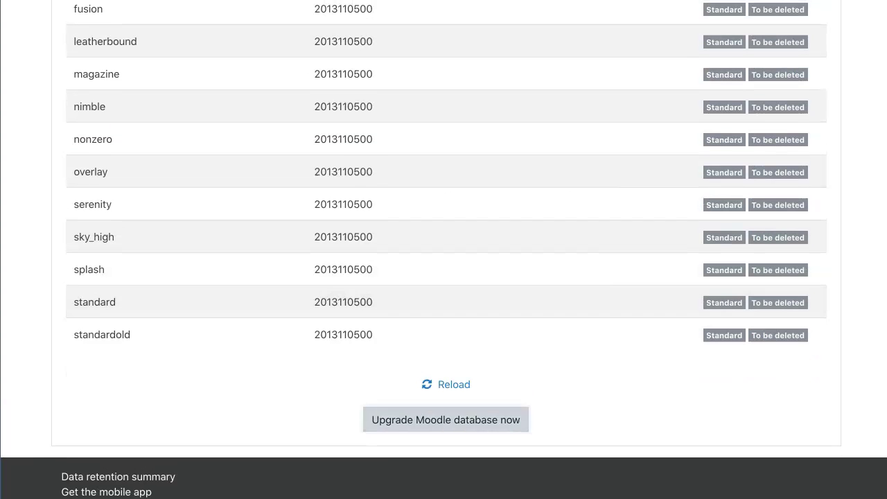
{"action": "left_click", "coordinate": [445, 420]}
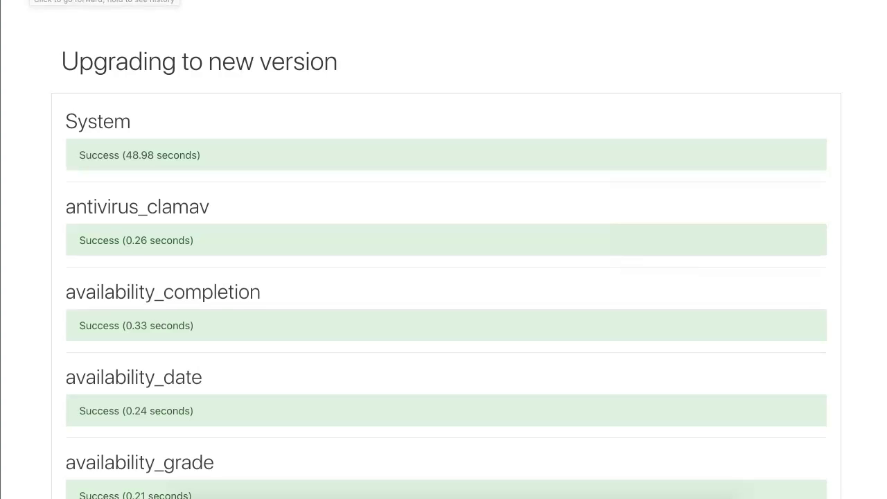
Scroll through the Moodle 3.7.7 upgrade results to confirm every plugin reports success.
{"action": "scroll", "coordinate": [443, 278], "scroll_direction": "down", "scroll_amount": 5}
{"action": "scroll", "coordinate": [443, 277], "scroll_direction": "down", "scroll_amount": 10}
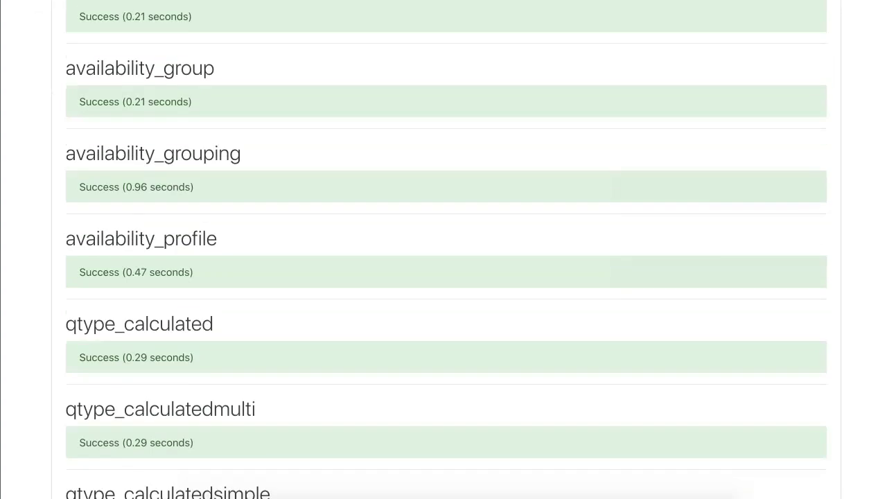
{"action": "scroll", "coordinate": [444, 277], "scroll_direction": "down", "scroll_amount": 10}
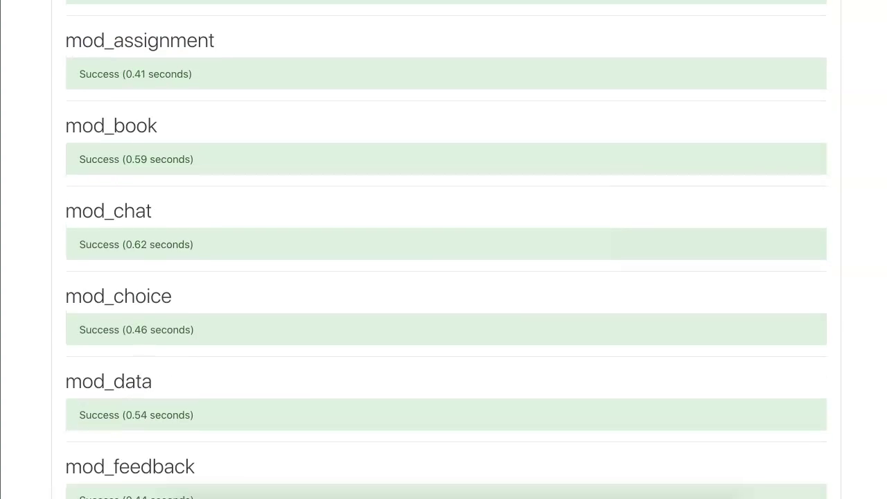
{"action": "scroll", "coordinate": [444, 277], "scroll_direction": "down", "scroll_amount": 2}
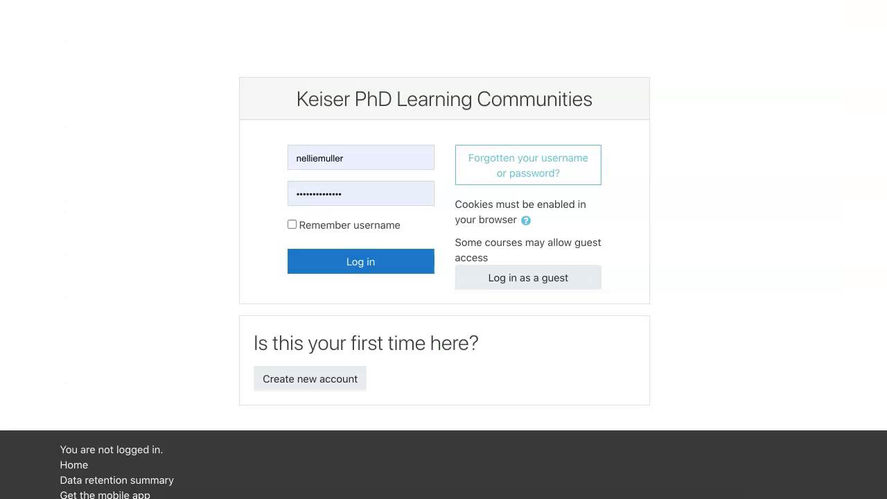
Log in as administrator and save the new 3.7.7 settings at their default values.
{"action": "left_click", "coordinate": [360, 262]}
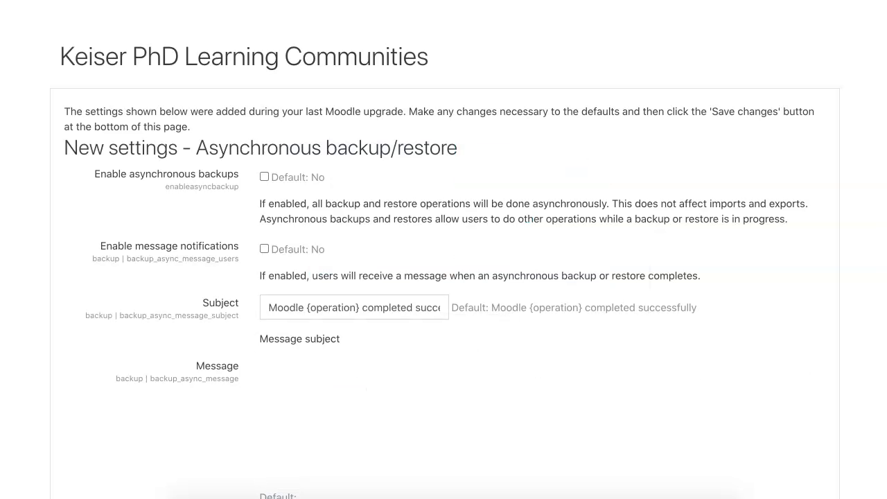
{"action": "scroll", "coordinate": [444, 249], "scroll_direction": "down", "scroll_amount": 3}
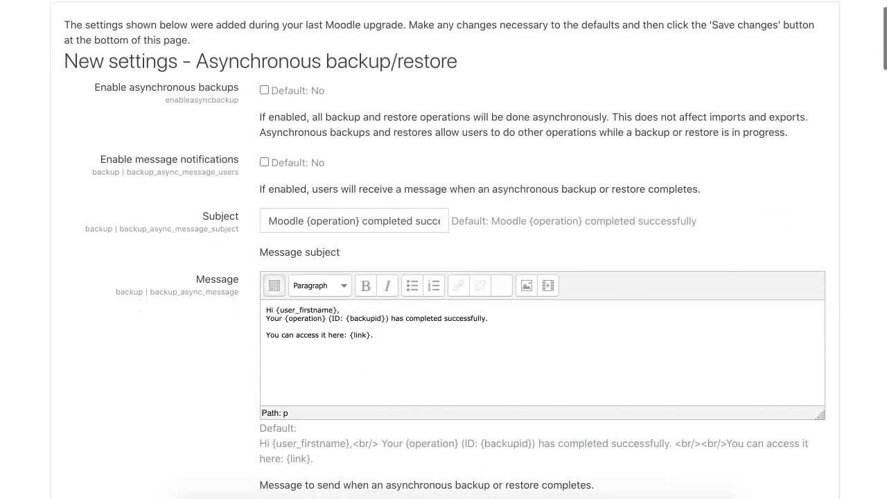
{"action": "scroll", "coordinate": [444, 249], "scroll_direction": "down", "scroll_amount": 4}
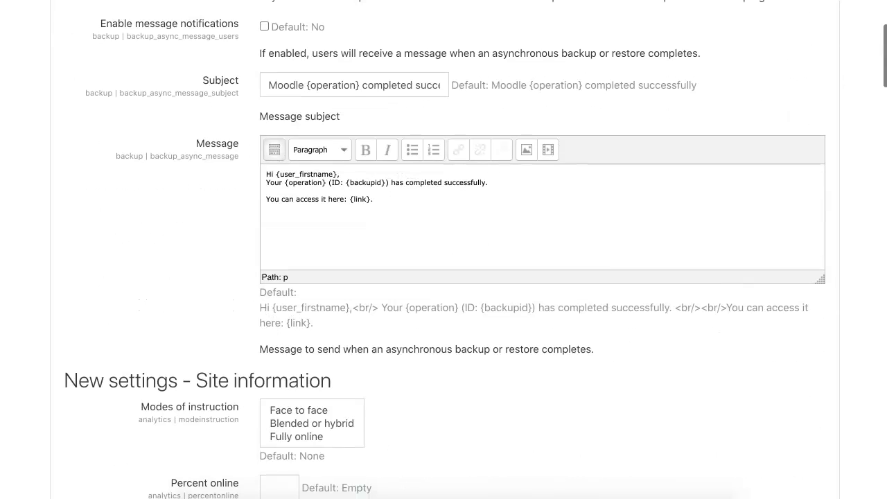
{"action": "scroll", "coordinate": [443, 249], "scroll_direction": "down", "scroll_amount": 15}
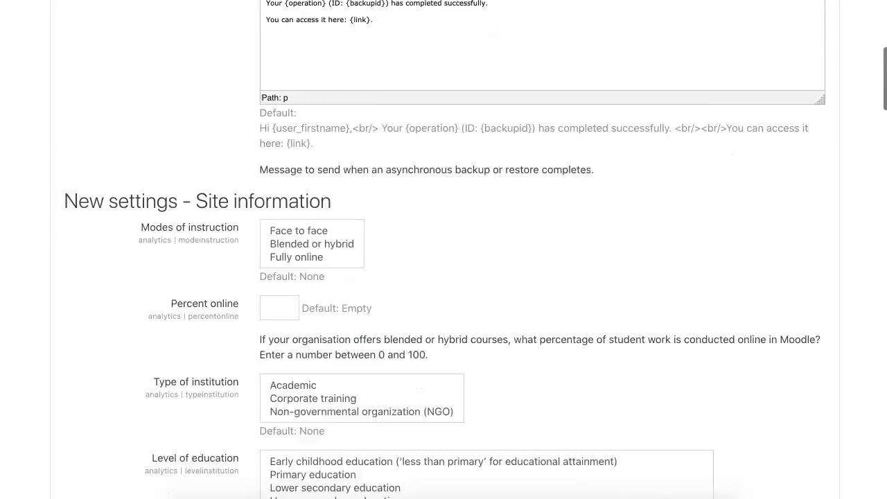
{"action": "scroll", "coordinate": [443, 249], "scroll_direction": "down", "scroll_amount": 20}
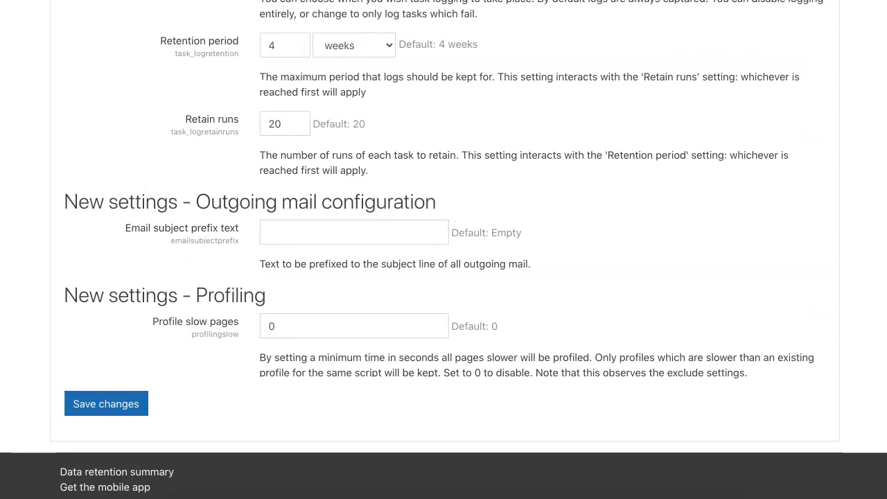
{"action": "left_click", "coordinate": [106, 404]}
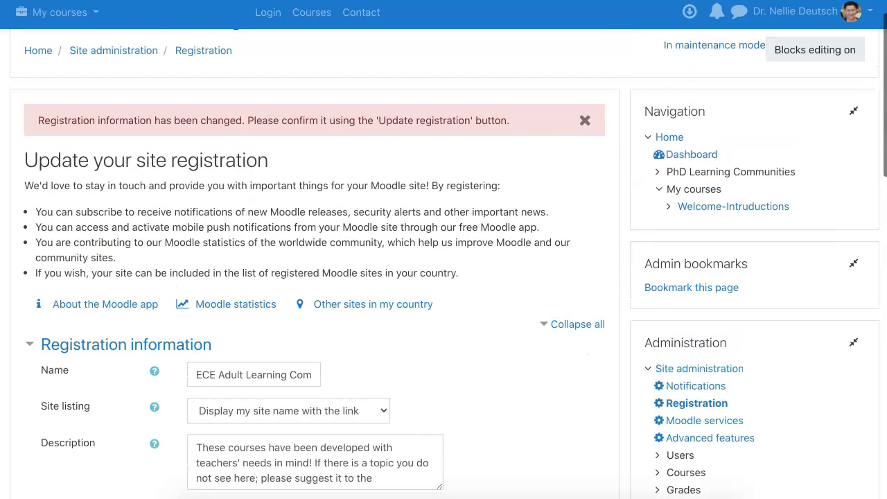
Accept the privacy agreement, opt for a different newsletter email, and view administration Notifications.
{"action": "scroll", "coordinate": [372, 59], "scroll_direction": "down", "scroll_amount": 5}
{"action": "scroll", "coordinate": [372, 59], "scroll_direction": "down", "scroll_amount": 1}
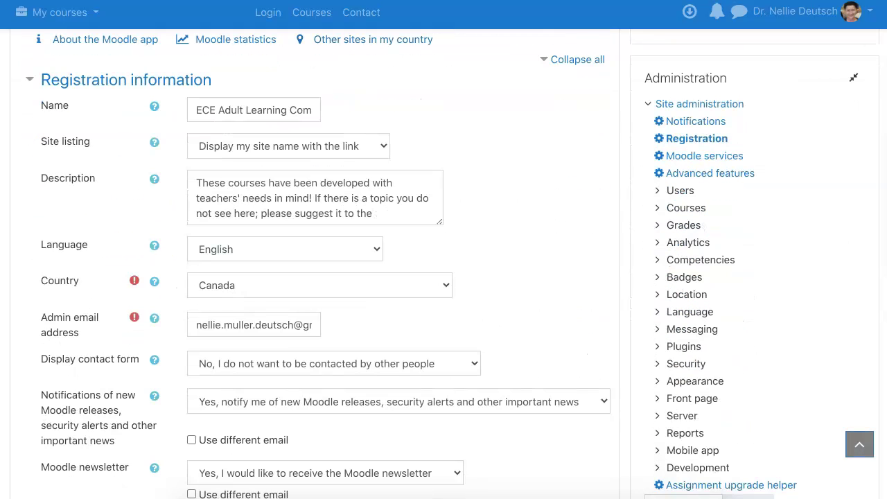
{"action": "scroll", "coordinate": [315, 197], "scroll_direction": "down", "scroll_amount": 5}
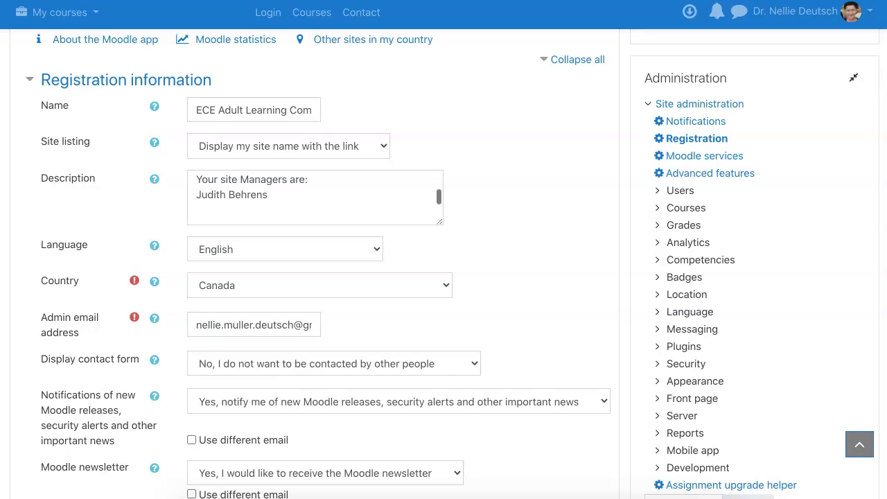
{"action": "scroll", "coordinate": [314, 197], "scroll_direction": "down", "scroll_amount": 10}
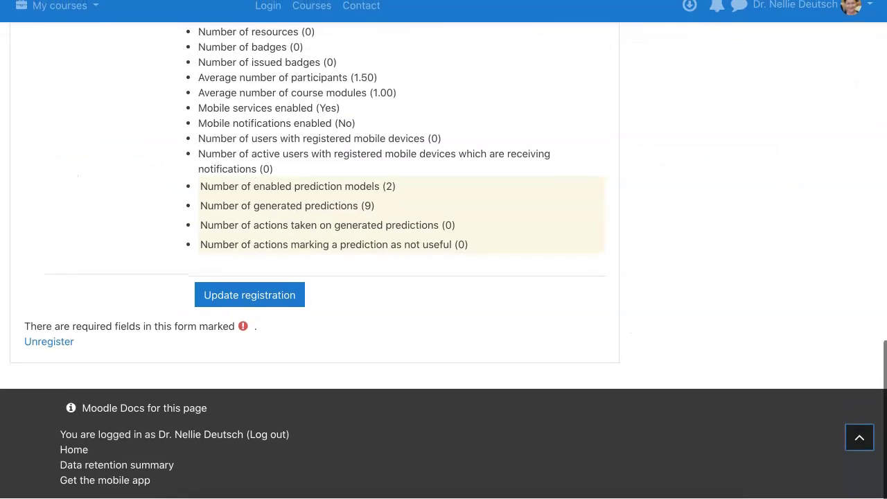
{"action": "scroll", "coordinate": [444, 263], "scroll_direction": "up", "scroll_amount": 6}
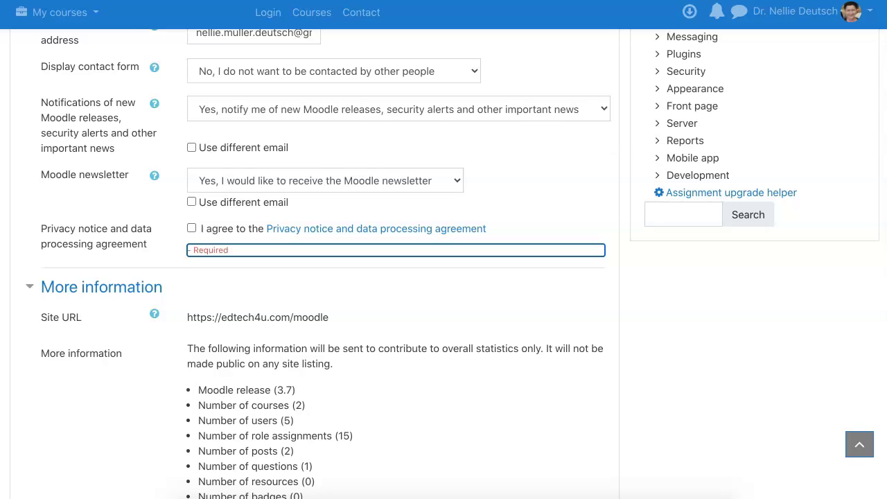
{"action": "left_click", "coordinate": [192, 228]}
{"action": "left_click", "coordinate": [191, 202]}
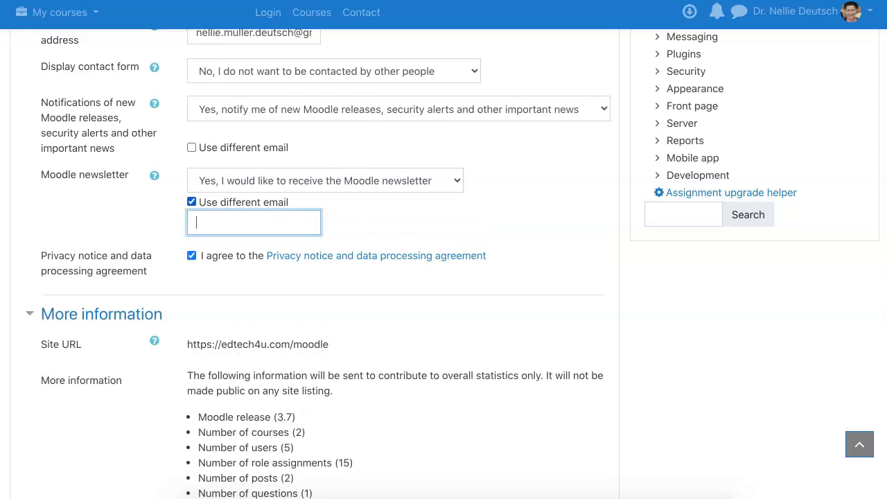
{"action": "scroll", "coordinate": [315, 264], "scroll_direction": "down", "scroll_amount": 7}
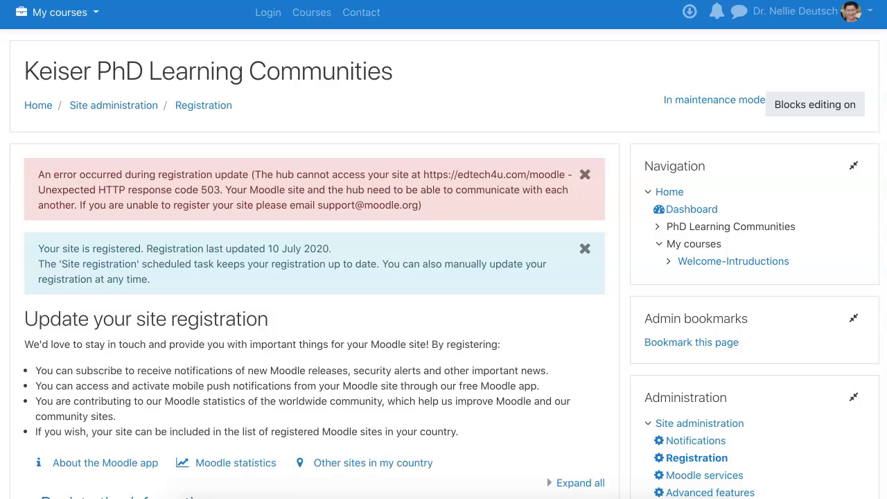
{"action": "left_click", "coordinate": [696, 440]}
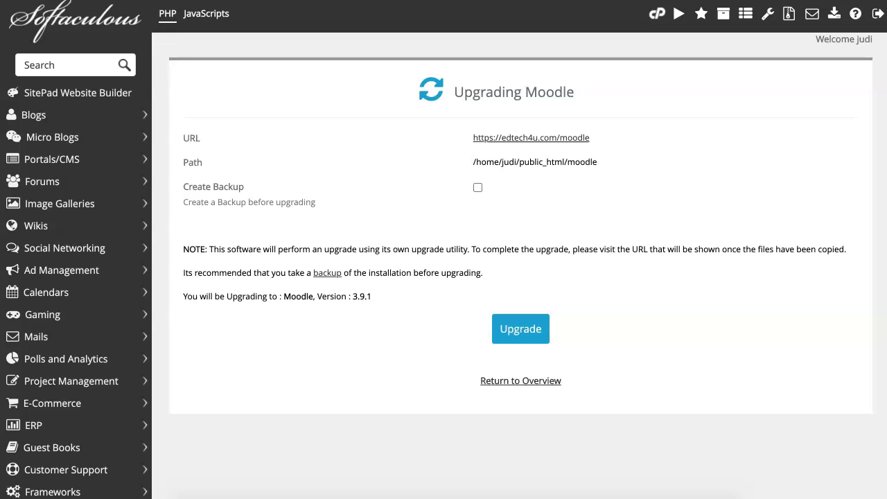
Upgrade the 3.7.7 Moodle installation to 3.9.1 with Create Backup ticked, retrying from All Installations.
{"action": "left_click", "coordinate": [478, 187]}
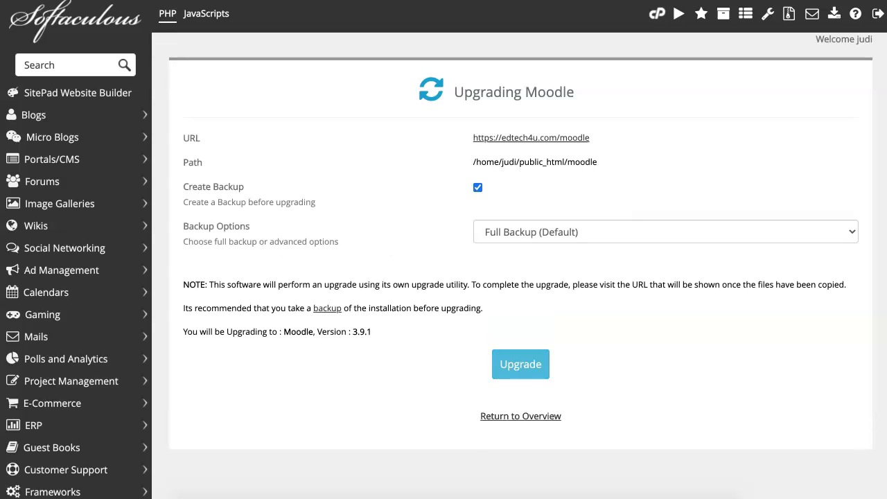
{"action": "left_click", "coordinate": [521, 364]}
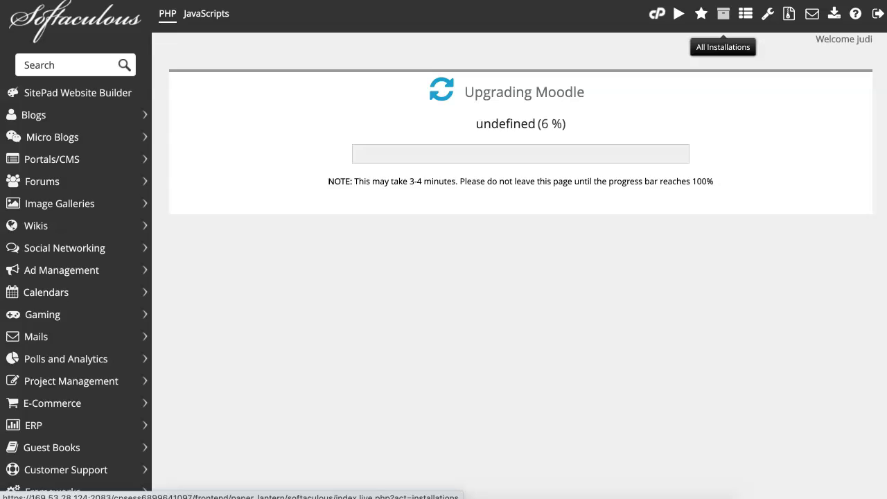
{"action": "left_click", "coordinate": [723, 14]}
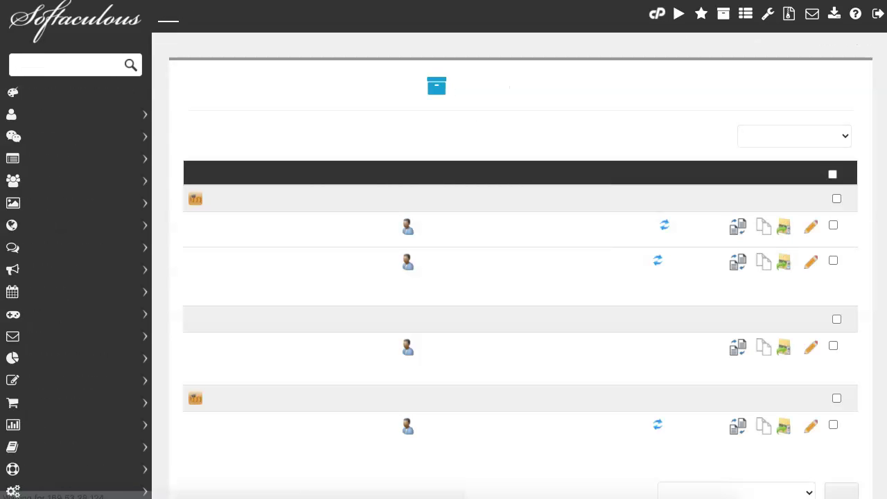
{"action": "scroll", "coordinate": [444, 277], "scroll_direction": "down", "scroll_amount": 2}
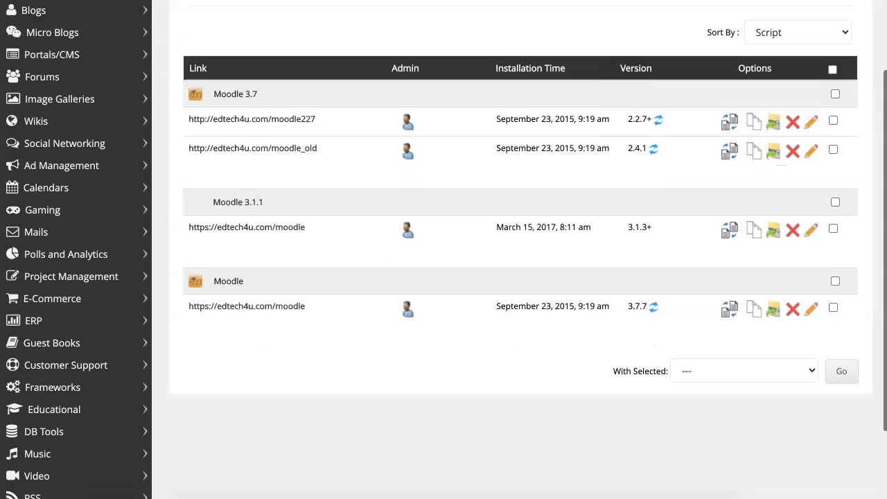
{"action": "left_click", "coordinate": [654, 302]}
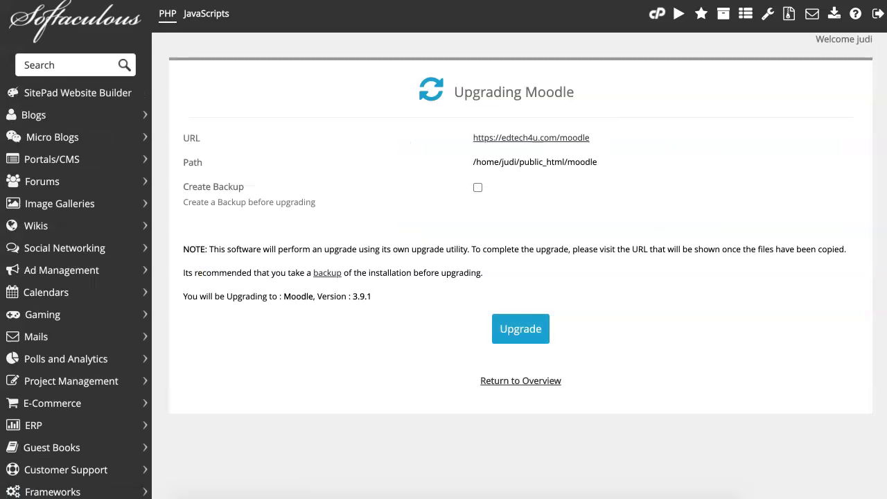
{"action": "left_click", "coordinate": [477, 188]}
{"action": "left_click", "coordinate": [520, 363]}
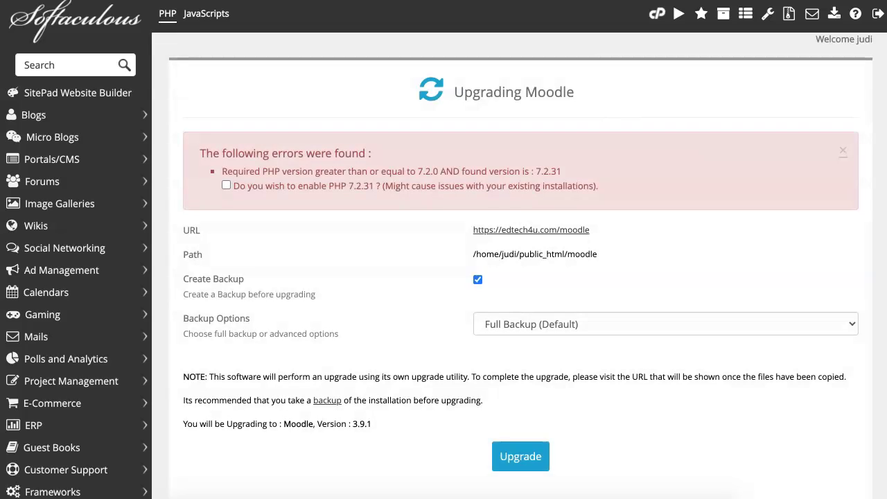
Enable PHP 7.2.31 for the installation and resubmit the Moodle 3.9.1 upgrade.
{"action": "left_click", "coordinate": [225, 185]}
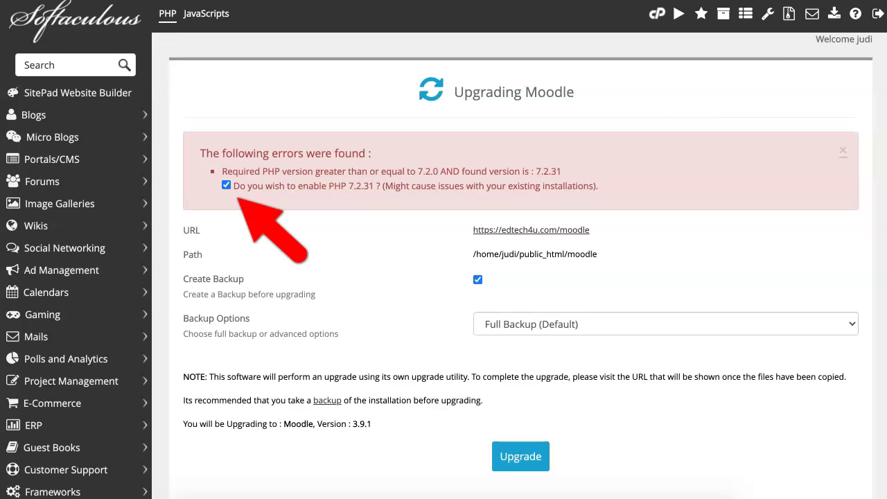
{"action": "scroll", "coordinate": [520, 277], "scroll_direction": "down", "scroll_amount": 1}
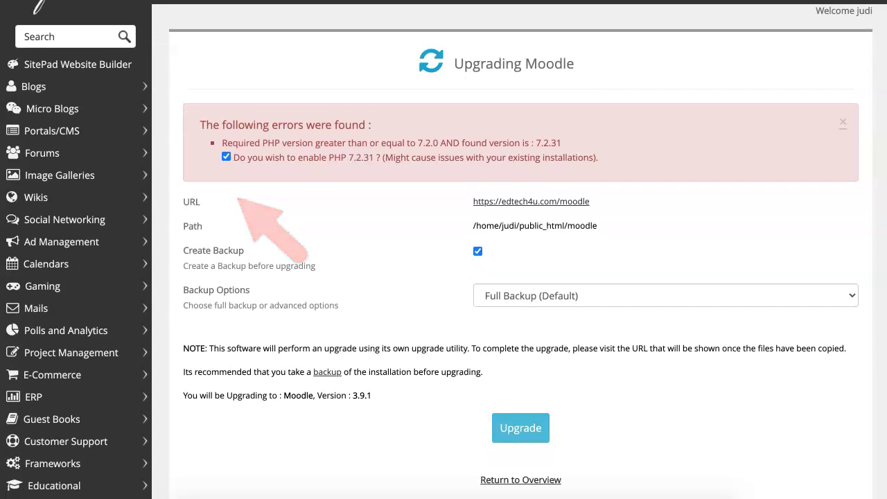
{"action": "left_click", "coordinate": [520, 428]}
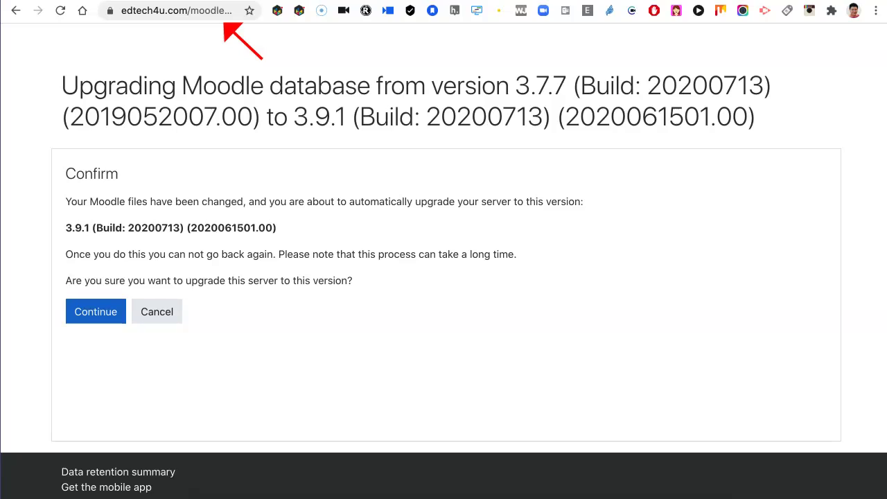
Dismiss the one-more-step alert and follow the moodle/admin link to finish upgrading.
{"action": "left_click_drag", "start_coordinate": [203, 85], "coordinate": [230, 85]}
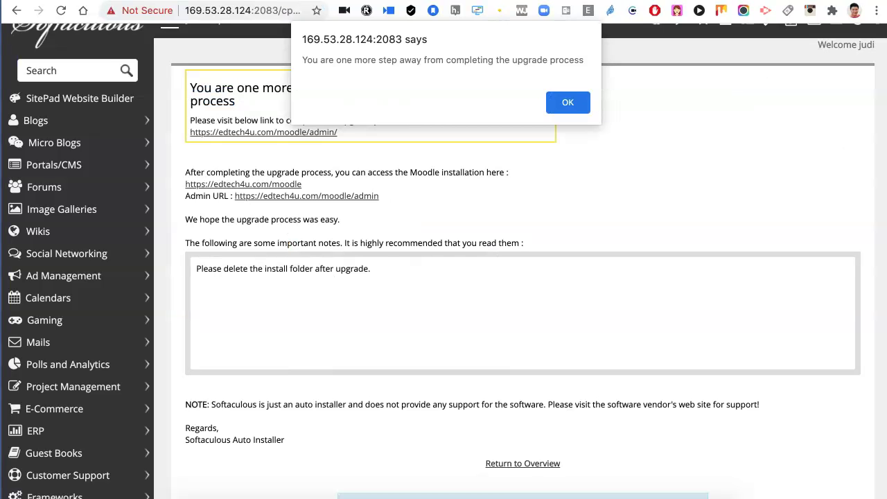
{"action": "key", "text": "Return"}
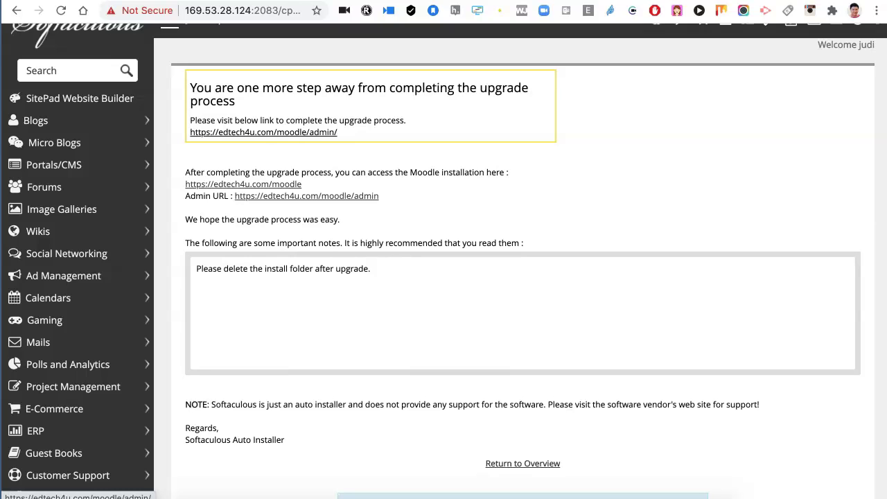
{"action": "left_click", "coordinate": [264, 132]}
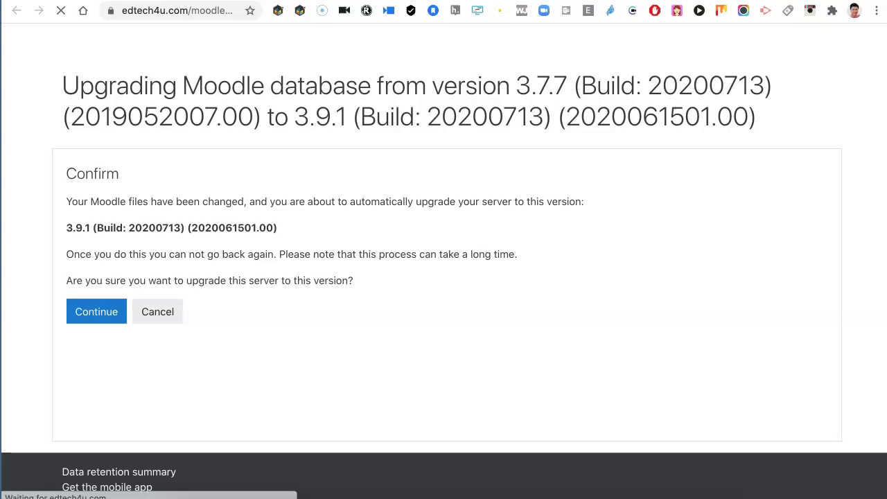
Confirm the upgrade to 3.9.1, pass the server checks, and review the plugins check list.
{"action": "left_click", "coordinate": [96, 311]}
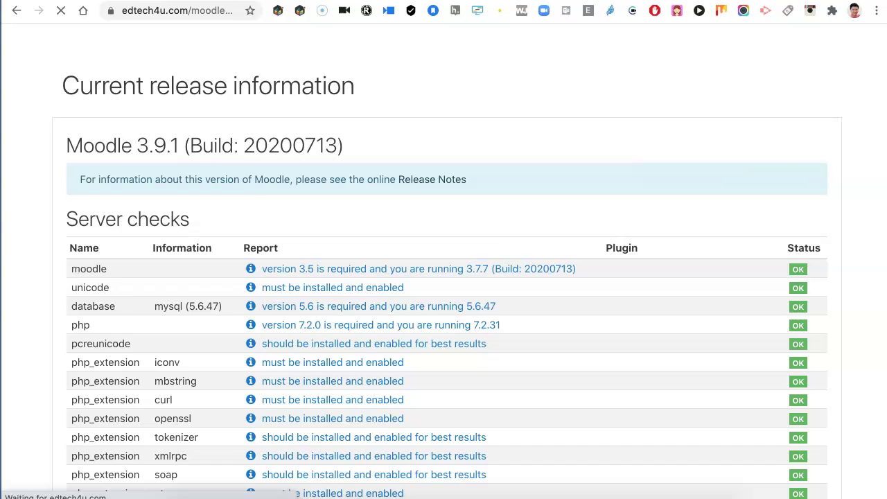
{"action": "scroll", "coordinate": [443, 277], "scroll_direction": "down", "scroll_amount": 10}
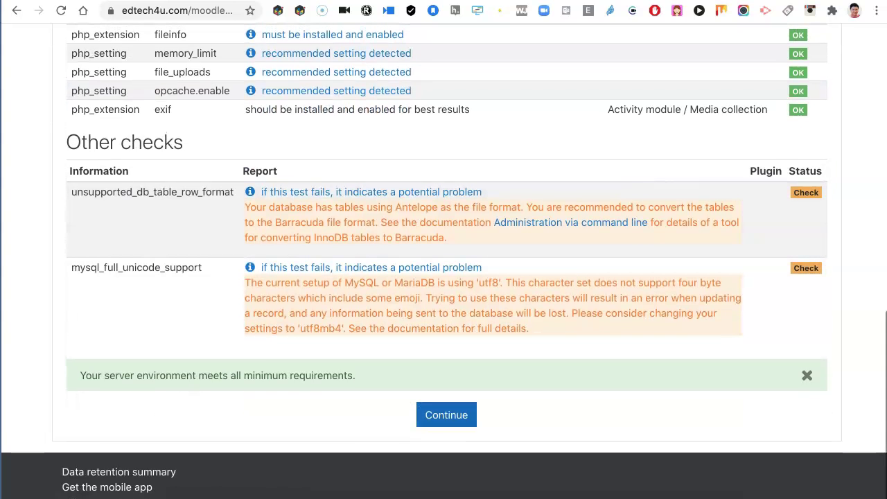
{"action": "left_click", "coordinate": [447, 415]}
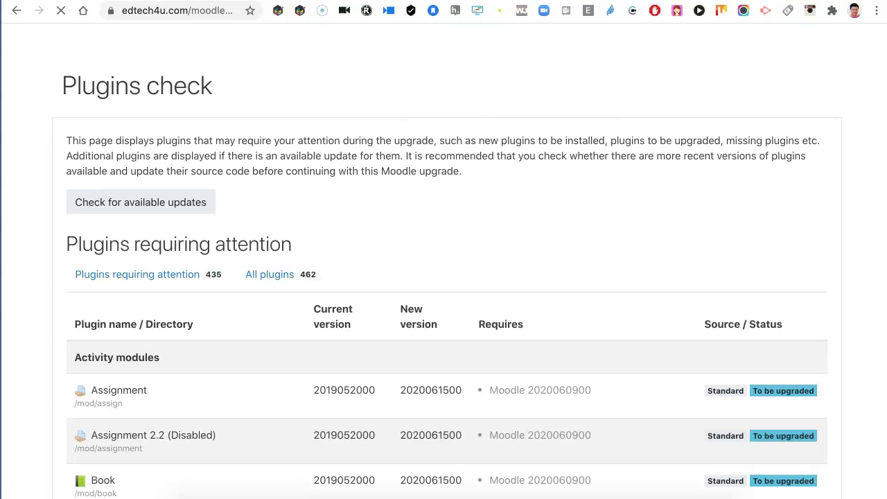
{"action": "scroll", "coordinate": [443, 277], "scroll_direction": "down", "scroll_amount": 20}
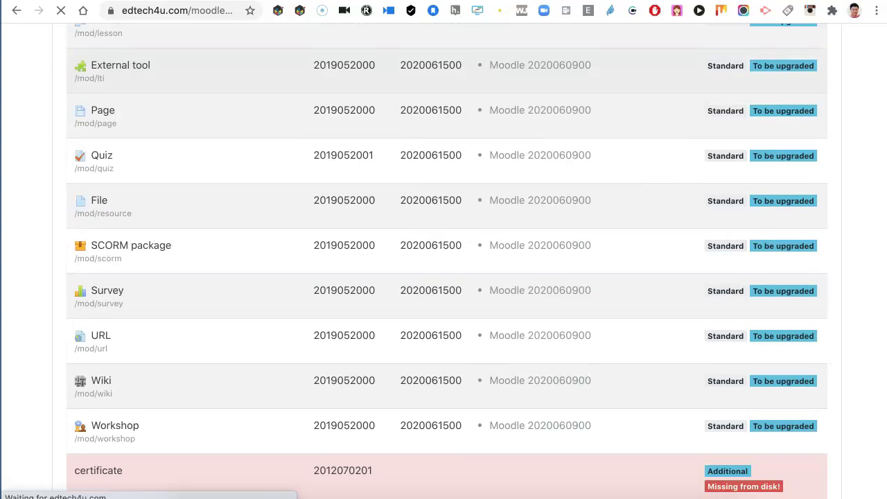
{"action": "scroll", "coordinate": [881, 139], "scroll_direction": "down", "scroll_amount": 20}
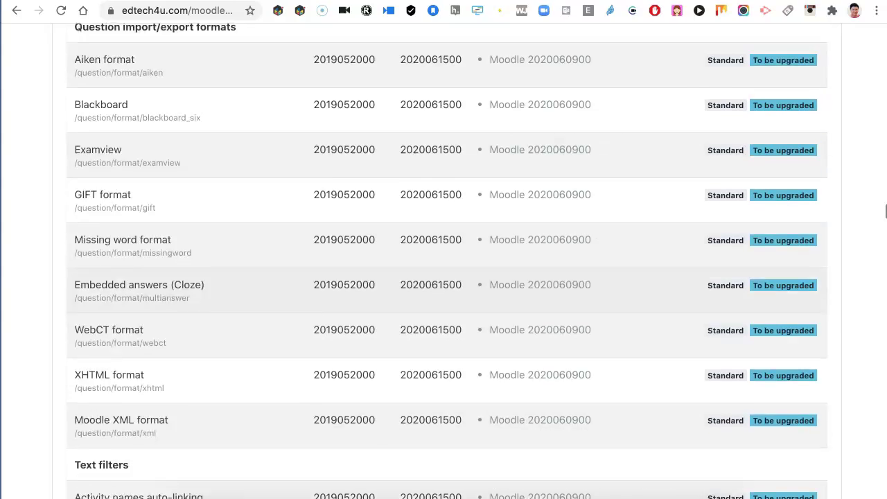
{"action": "left_click_drag", "start_coordinate": [886, 211], "coordinate": [886, 248]}
{"action": "scroll", "coordinate": [885, 288], "scroll_direction": "down", "scroll_amount": 20}
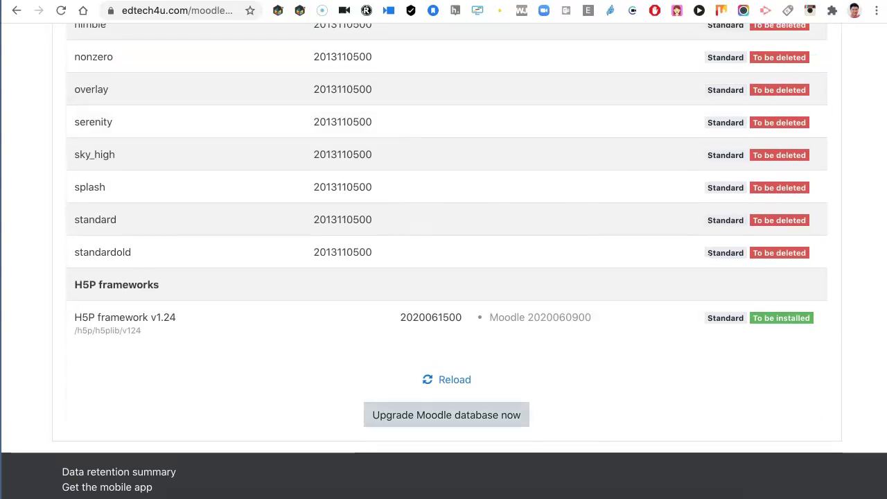
Run the Moodle 3.9.1 database upgrade and continue past the successful plugin results.
{"action": "left_click", "coordinate": [446, 414]}
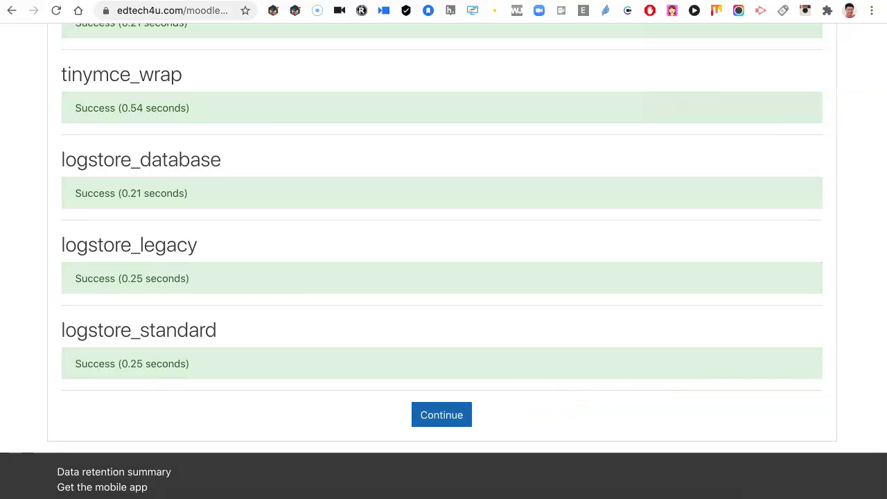
{"action": "left_click", "coordinate": [442, 415]}
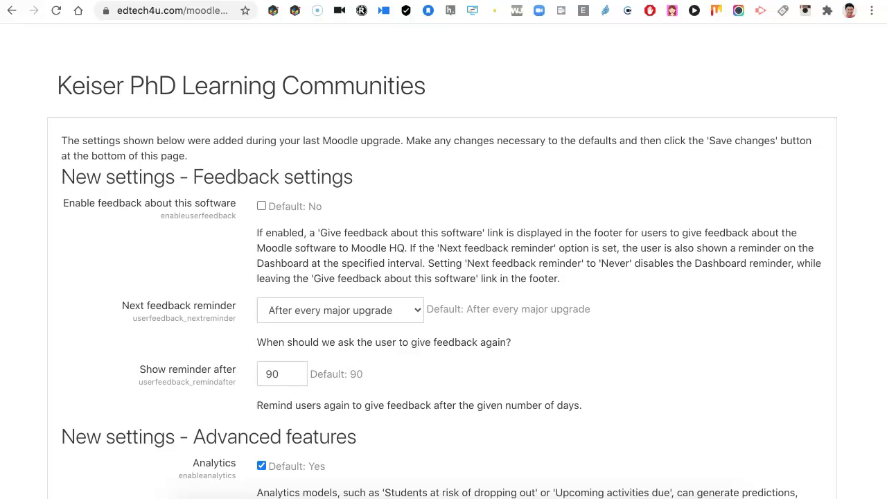
Save the 3.9.1 New settings page at its default values.
{"action": "scroll", "coordinate": [443, 263], "scroll_direction": "down", "scroll_amount": 5}
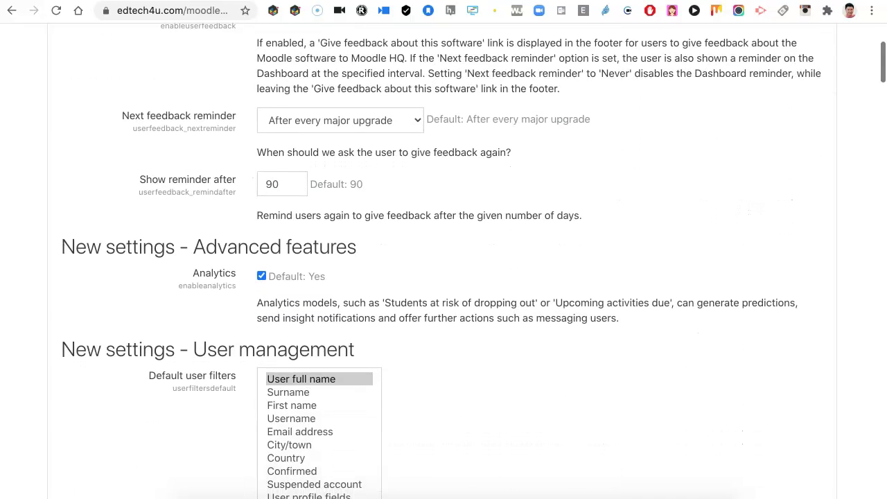
{"action": "scroll", "coordinate": [443, 263], "scroll_direction": "up", "scroll_amount": 4}
{"action": "scroll", "coordinate": [444, 263], "scroll_direction": "down", "scroll_amount": 7}
{"action": "scroll", "coordinate": [443, 264], "scroll_direction": "down", "scroll_amount": 3}
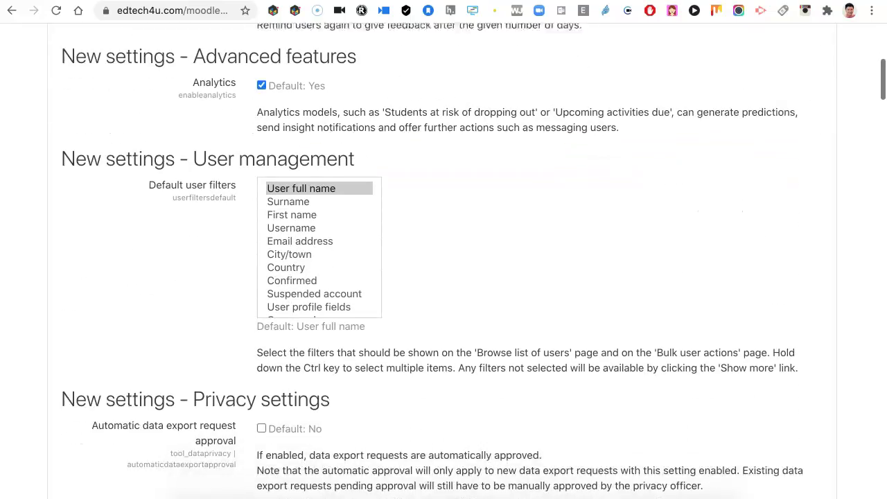
{"action": "scroll", "coordinate": [319, 233], "scroll_direction": "down", "scroll_amount": 5}
{"action": "scroll", "coordinate": [444, 263], "scroll_direction": "down", "scroll_amount": 15}
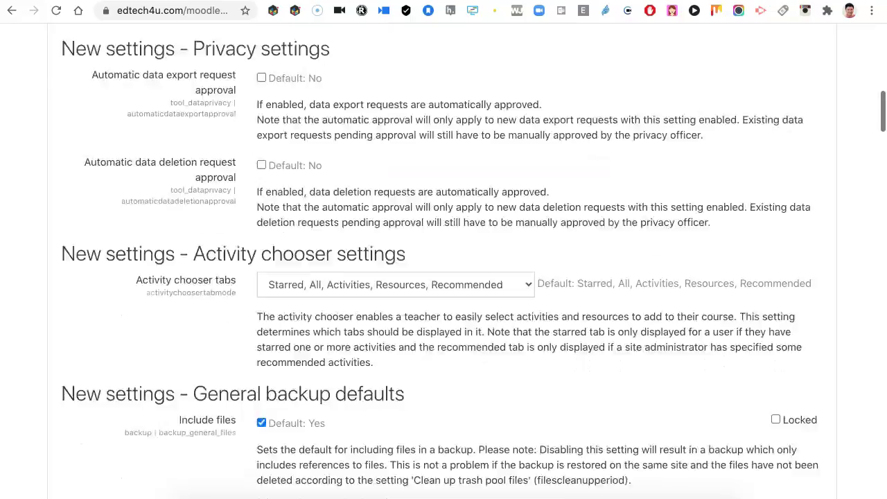
{"action": "scroll", "coordinate": [444, 263], "scroll_direction": "down", "scroll_amount": 15}
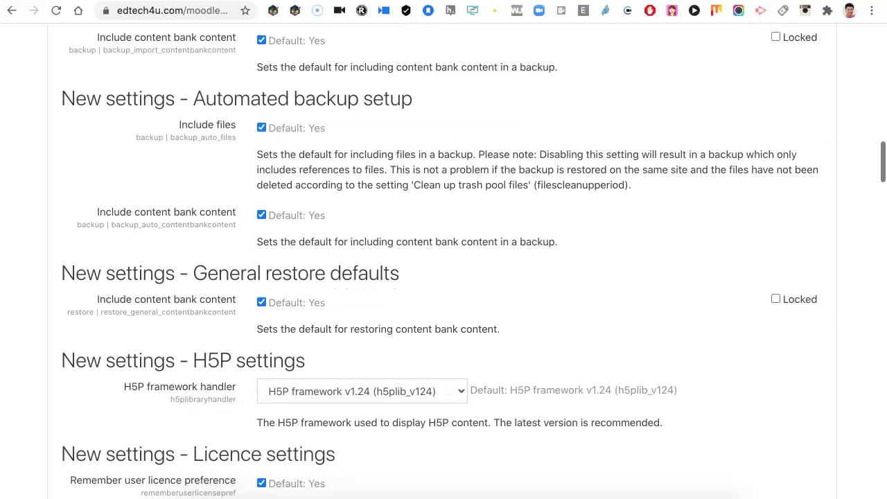
{"action": "scroll", "coordinate": [443, 263], "scroll_direction": "down", "scroll_amount": 6}
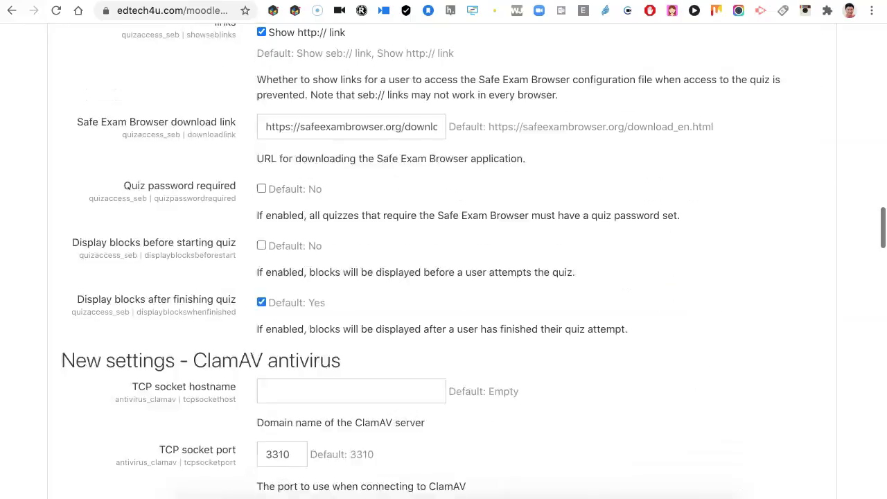
{"action": "scroll", "coordinate": [443, 264], "scroll_direction": "down", "scroll_amount": 20}
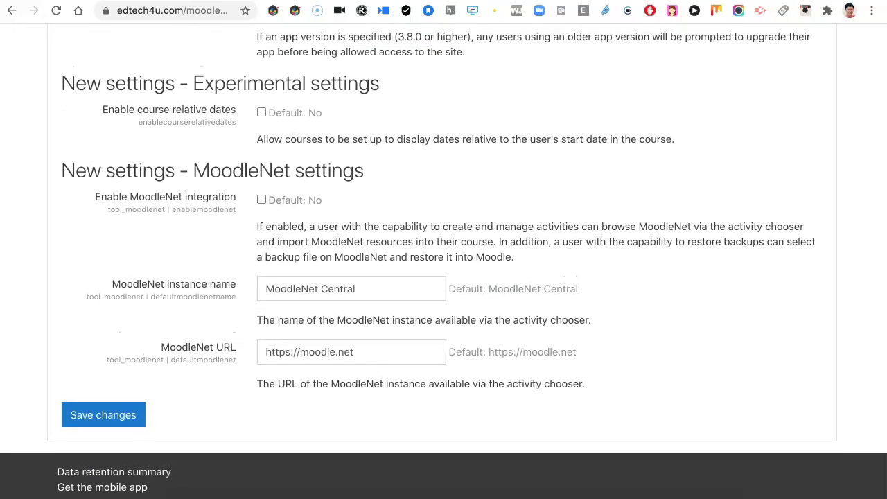
{"action": "left_click", "coordinate": [102, 414]}
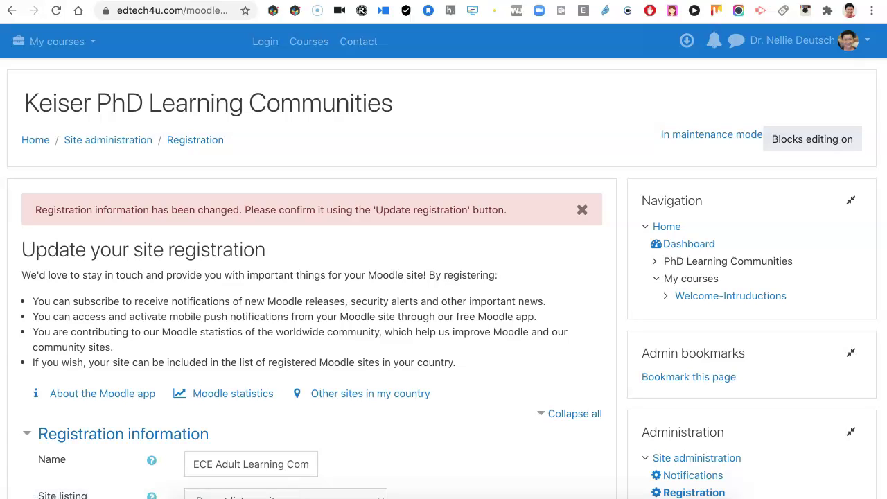
Set Site listing to 'Display my site name with the link' and submit the registration.
{"action": "scroll", "coordinate": [312, 236], "scroll_direction": "down", "scroll_amount": 10}
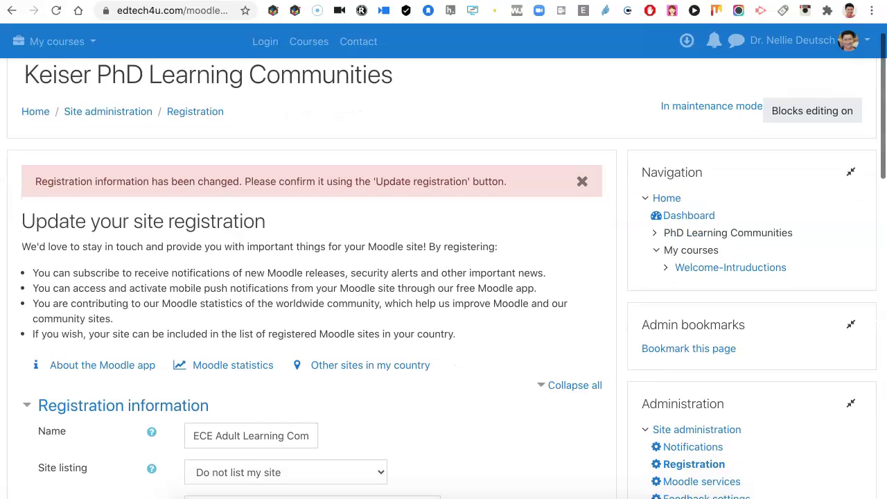
{"action": "scroll", "coordinate": [312, 278], "scroll_direction": "down", "scroll_amount": 4}
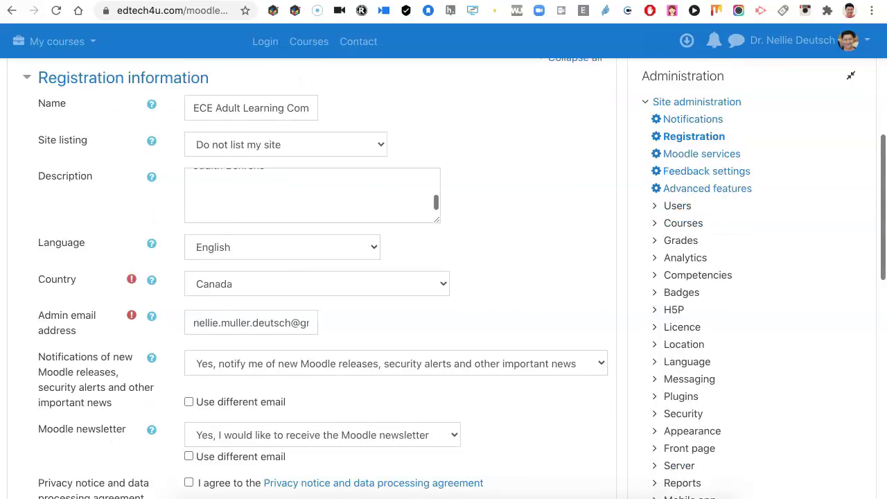
{"action": "scroll", "coordinate": [312, 277], "scroll_direction": "up", "scroll_amount": 4}
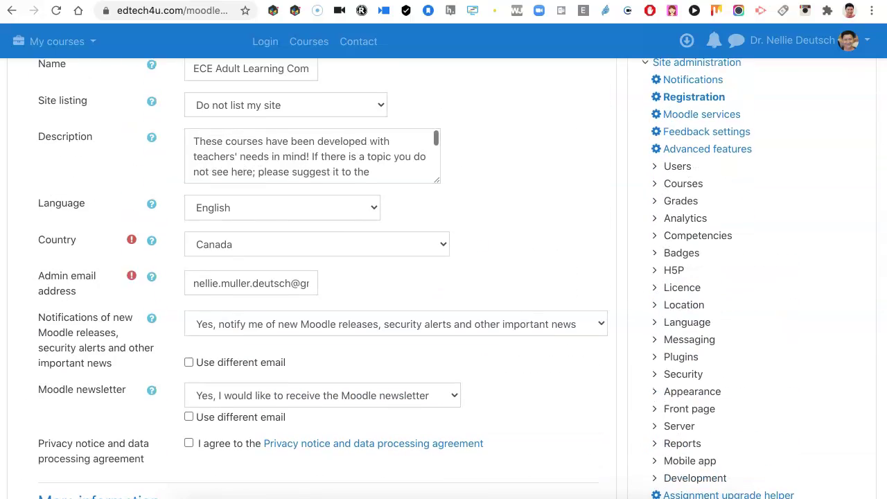
{"action": "scroll", "coordinate": [285, 228], "scroll_direction": "up", "scroll_amount": 3}
{"action": "left_click", "coordinate": [284, 212]}
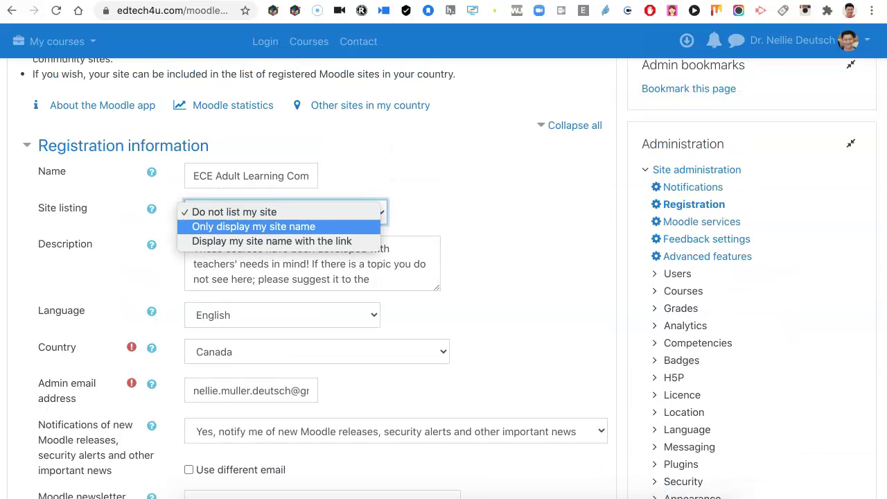
{"action": "left_click", "coordinate": [271, 241]}
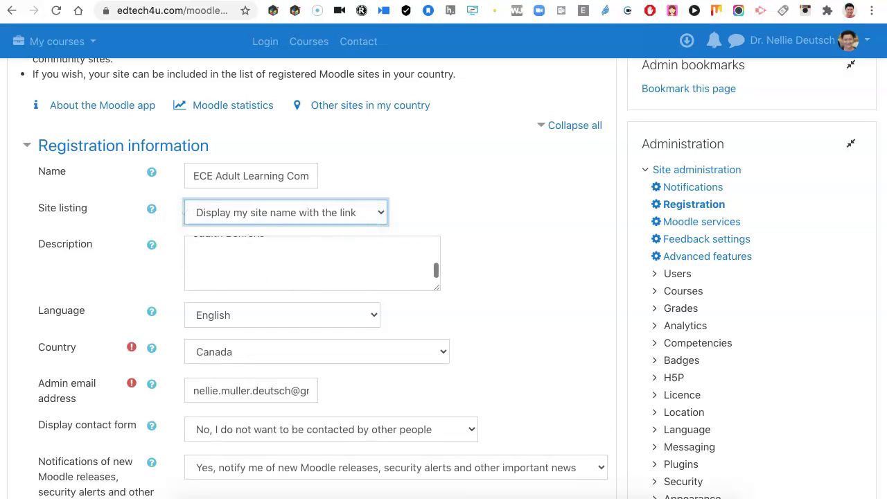
{"action": "scroll", "coordinate": [312, 277], "scroll_direction": "down", "scroll_amount": 5}
{"action": "scroll", "coordinate": [444, 278], "scroll_direction": "down", "scroll_amount": 8}
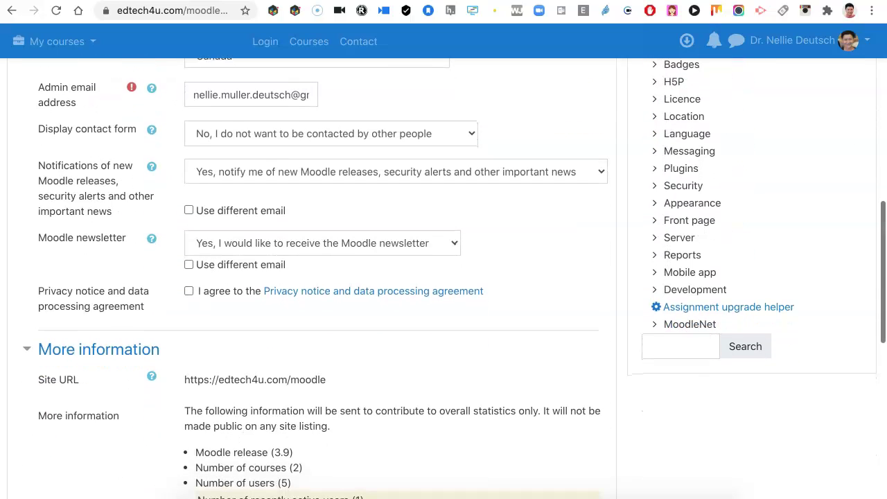
{"action": "scroll", "coordinate": [443, 278], "scroll_direction": "down", "scroll_amount": 10}
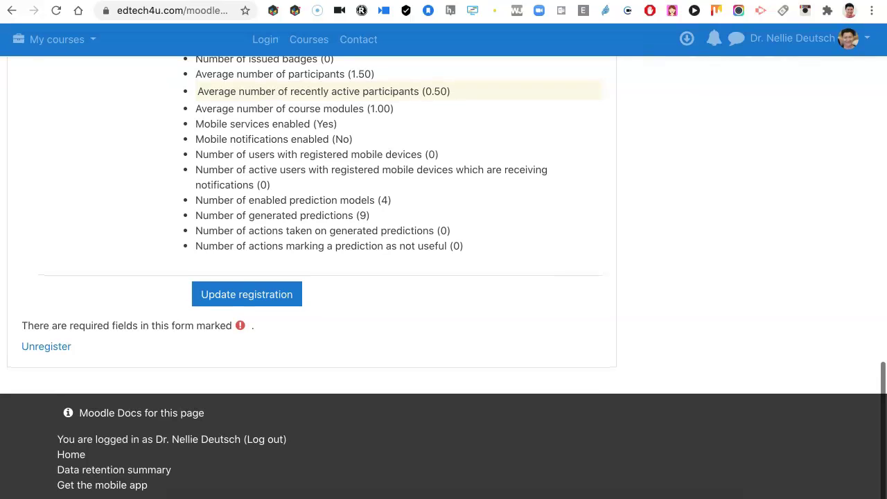
{"action": "key", "text": "Return"}
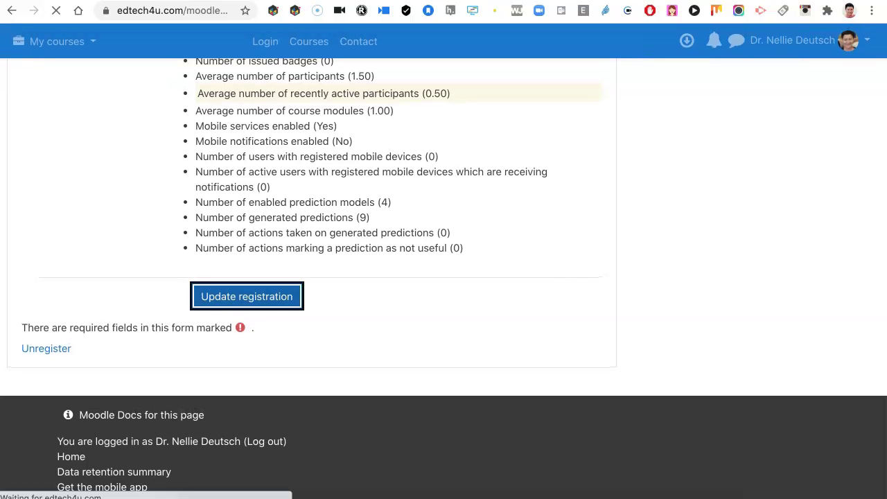
Agree to the privacy notice and resubmit the registration update.
{"action": "scroll", "coordinate": [443, 278], "scroll_direction": "down", "scroll_amount": 5}
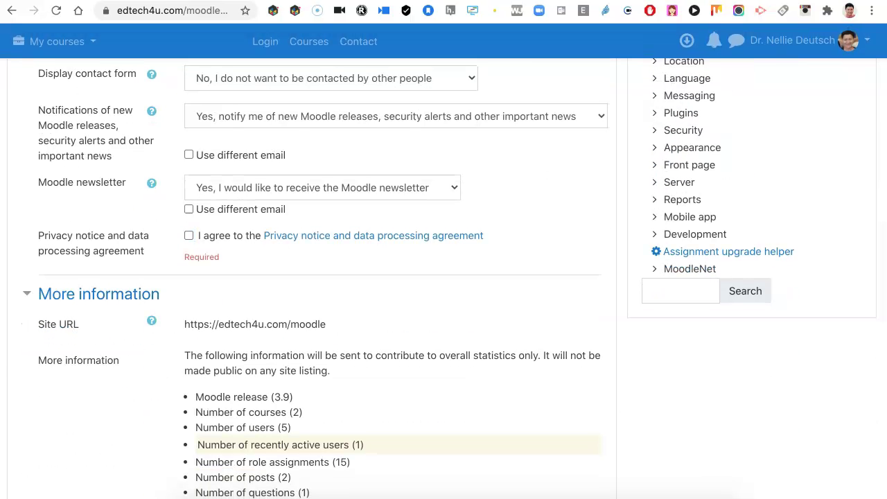
{"action": "left_click", "coordinate": [188, 236]}
{"action": "scroll", "coordinate": [443, 277], "scroll_direction": "down", "scroll_amount": 8}
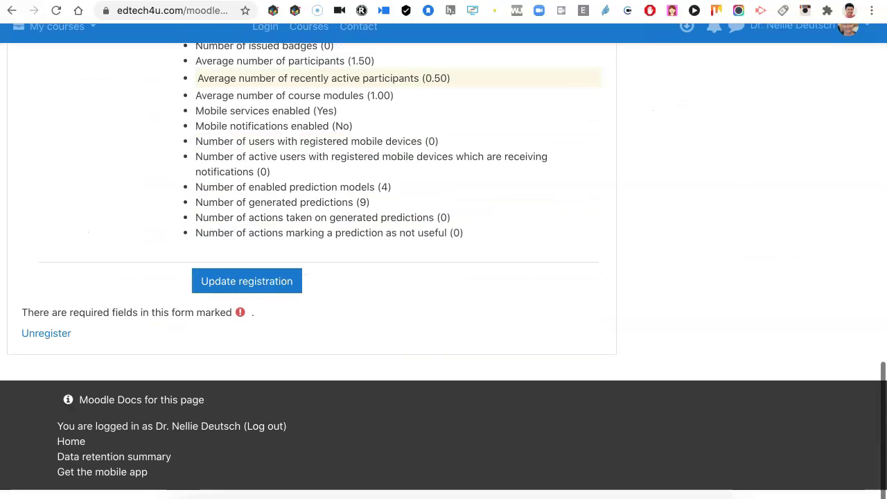
{"action": "left_click", "coordinate": [247, 296]}
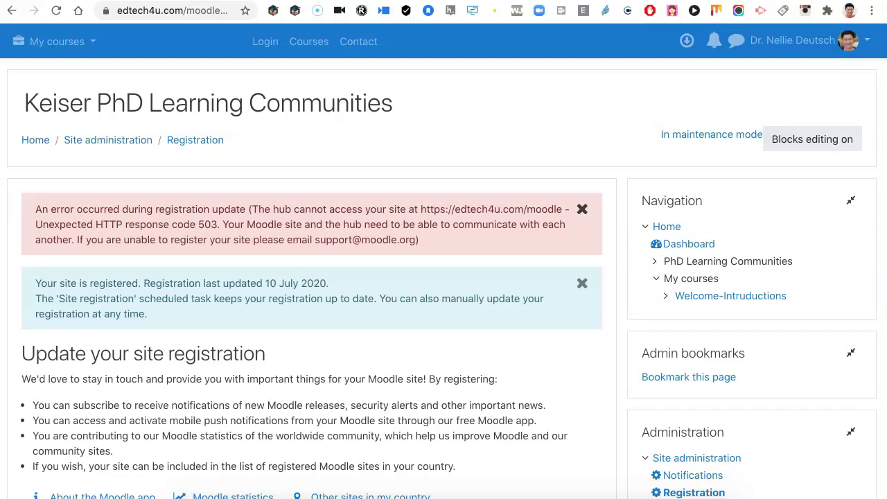
Open the Site administration Notifications page, which reports the site is in maintenance mode.
{"action": "scroll", "coordinate": [443, 277], "scroll_direction": "down", "scroll_amount": 10}
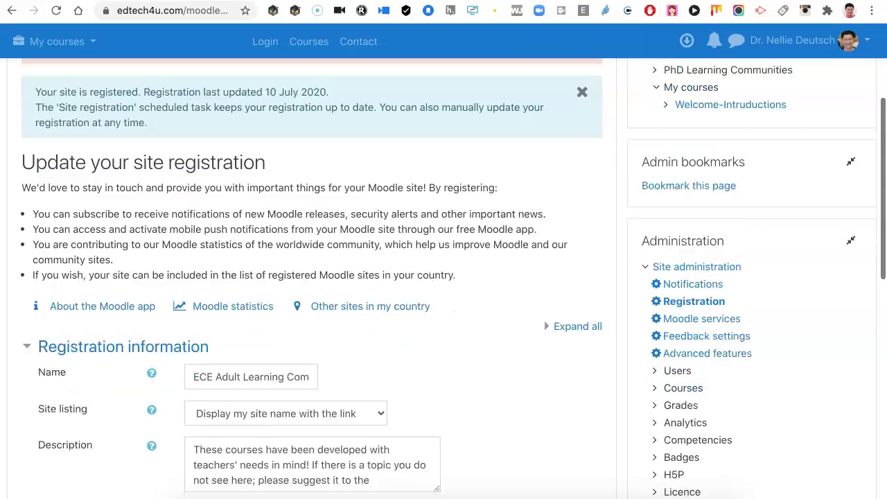
{"action": "scroll", "coordinate": [443, 277], "scroll_direction": "up", "scroll_amount": 10}
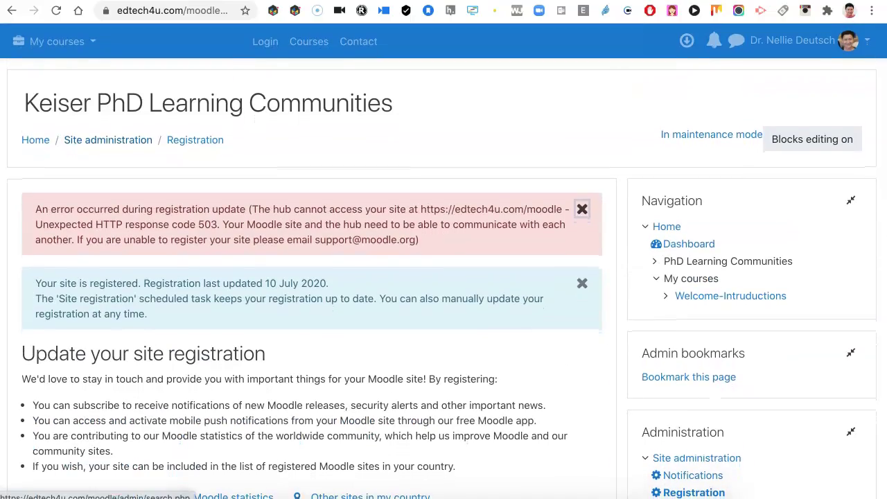
{"action": "scroll", "coordinate": [443, 278], "scroll_direction": "down", "scroll_amount": 2}
{"action": "left_click", "coordinate": [693, 316]}
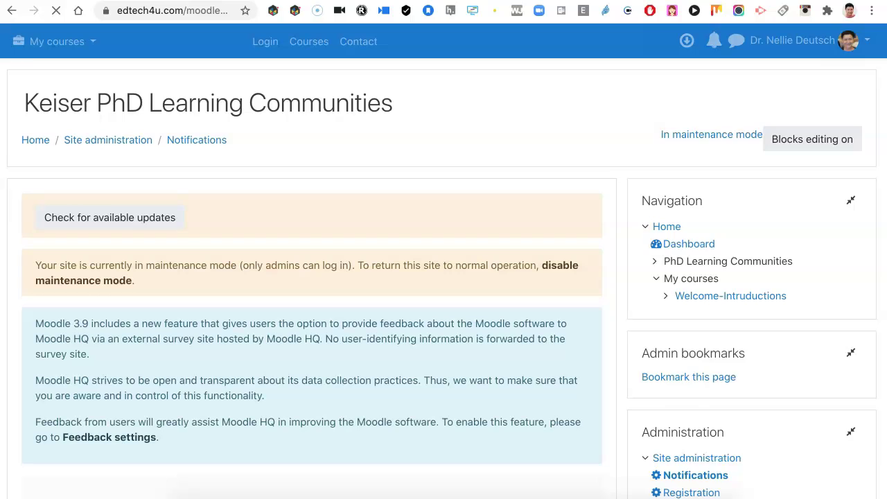
{"action": "scroll", "coordinate": [443, 277], "scroll_direction": "down", "scroll_amount": 1}
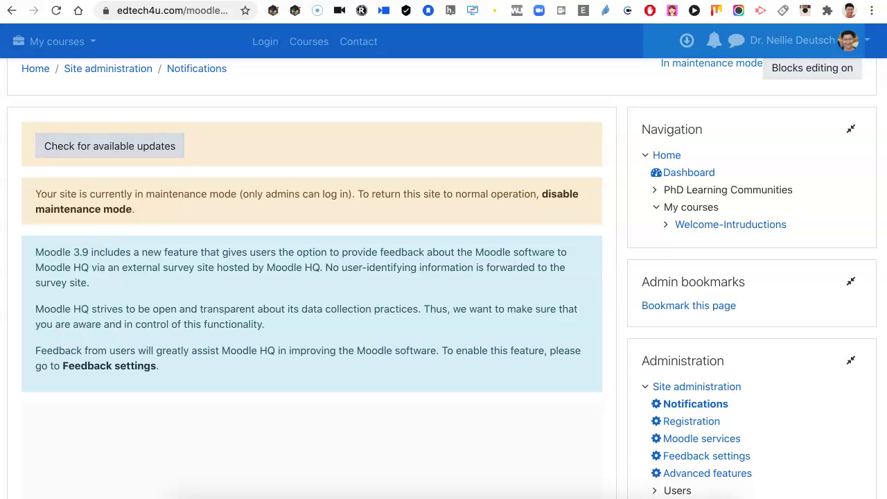
Set Maintenance mode to Disable and save the change.
{"action": "left_click", "coordinate": [83, 209]}
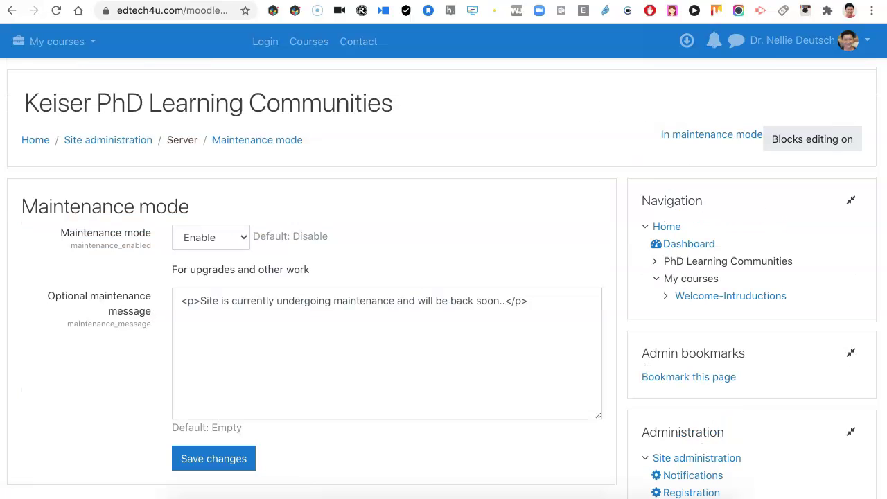
{"action": "left_click", "coordinate": [210, 237]}
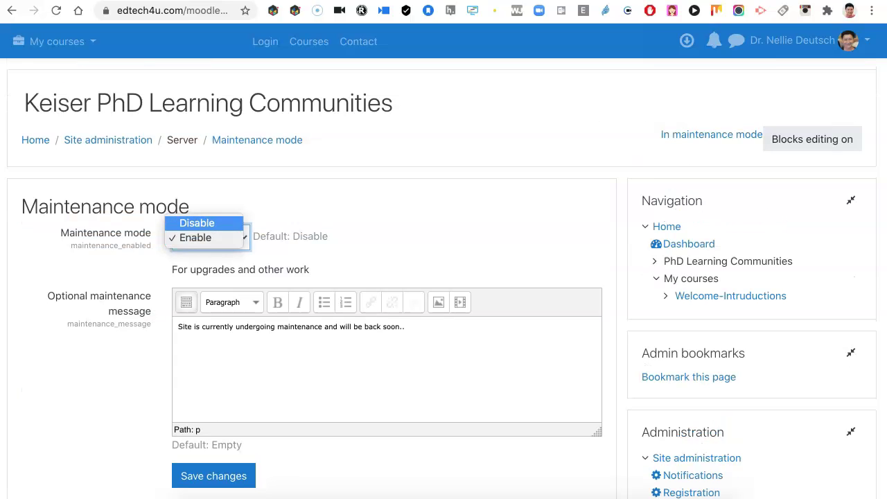
{"action": "left_click", "coordinate": [197, 222]}
{"action": "scroll", "coordinate": [444, 277], "scroll_direction": "down", "scroll_amount": 3}
{"action": "left_click", "coordinate": [213, 363]}
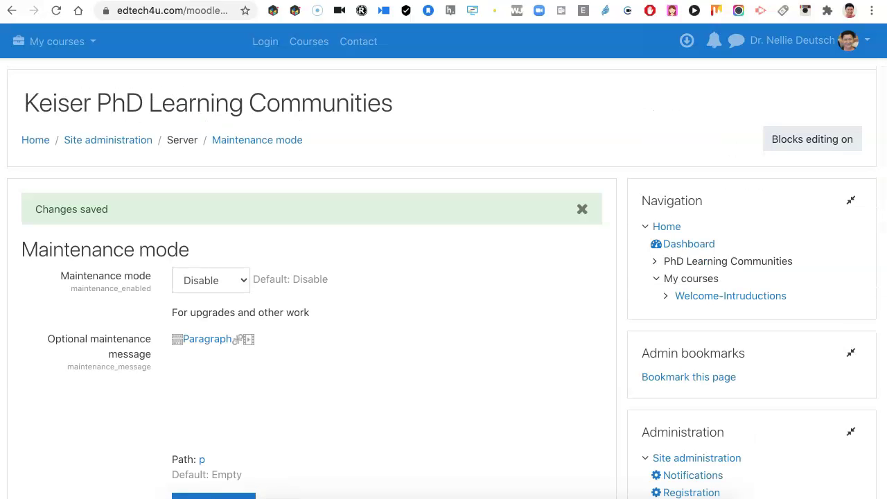
{"action": "scroll", "coordinate": [443, 277], "scroll_direction": "down", "scroll_amount": 5}
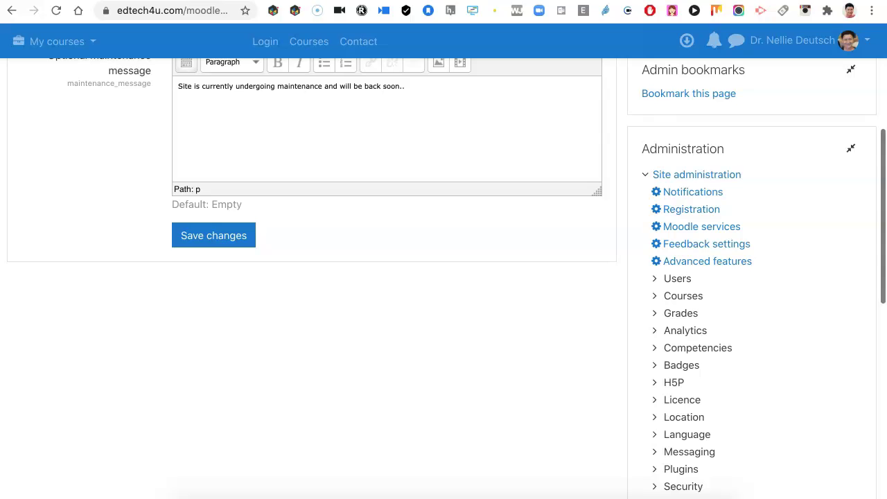
{"action": "left_click", "coordinate": [214, 234]}
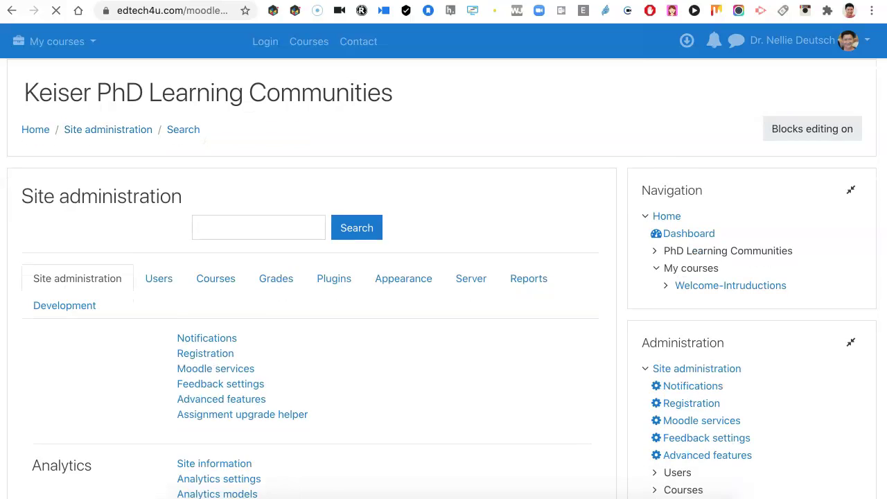
Review the site Registration page, then return to the Home front page listing course categories.
{"action": "scroll", "coordinate": [443, 277], "scroll_direction": "down", "scroll_amount": 3}
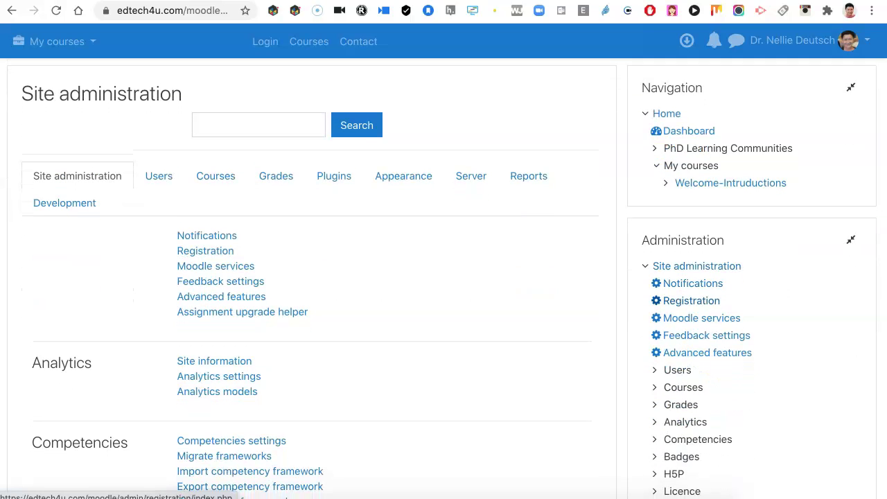
{"action": "left_click", "coordinate": [690, 301]}
{"action": "scroll", "coordinate": [443, 277], "scroll_direction": "down", "scroll_amount": 2}
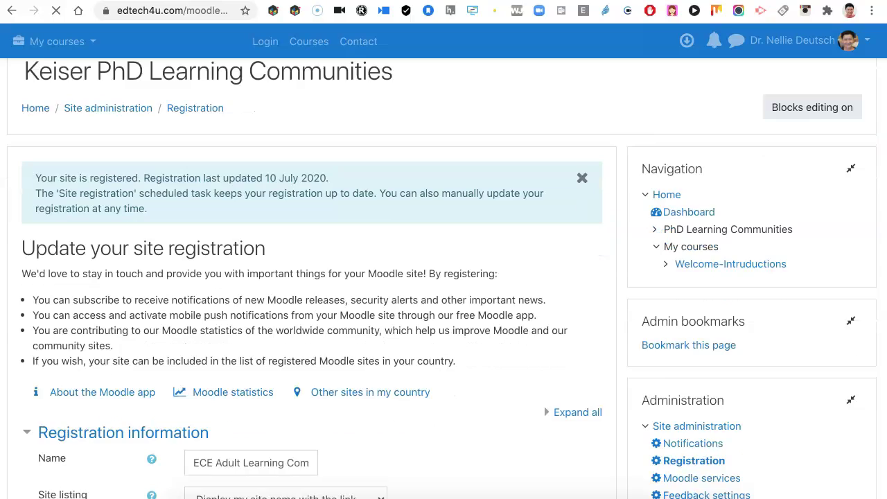
{"action": "scroll", "coordinate": [443, 277], "scroll_direction": "up", "scroll_amount": 1}
{"action": "scroll", "coordinate": [443, 277], "scroll_direction": "up", "scroll_amount": 1}
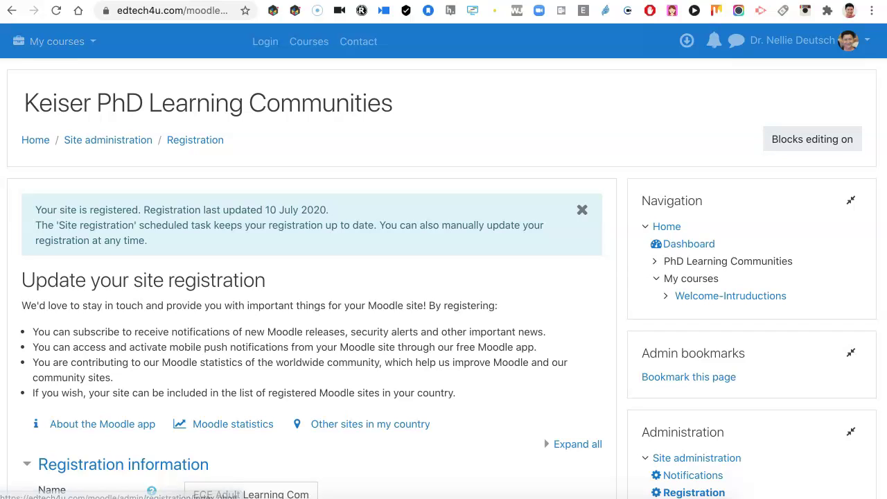
{"action": "left_click", "coordinate": [35, 140]}
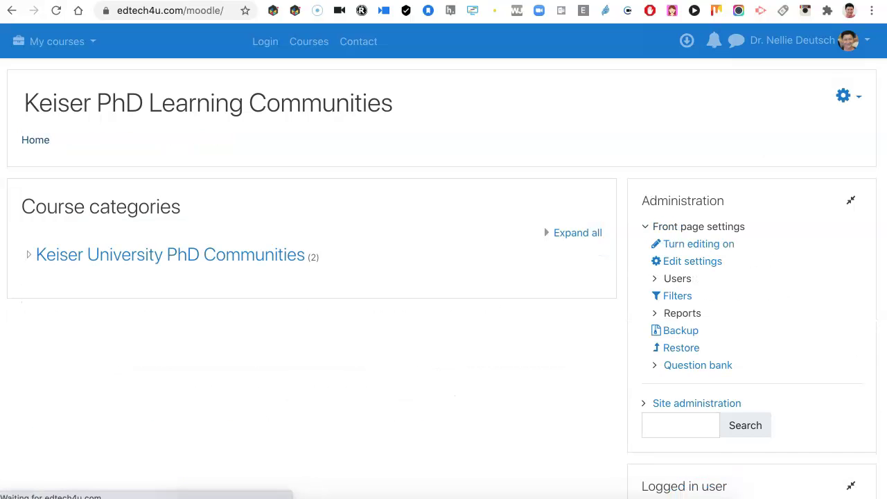